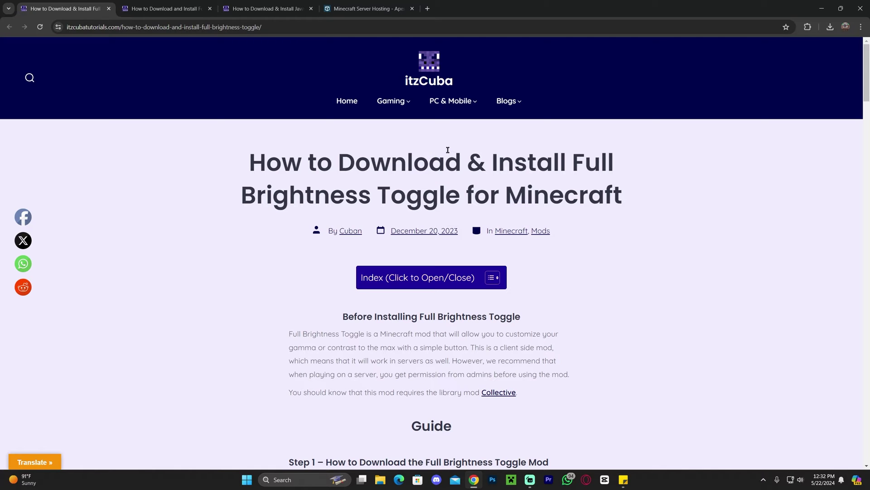
From the Full Brightness Toggle guide, open the CurseForge files page of the required library mod Collective
scroll(461, 154, down, 15)
scroll(461, 154, up, 15)
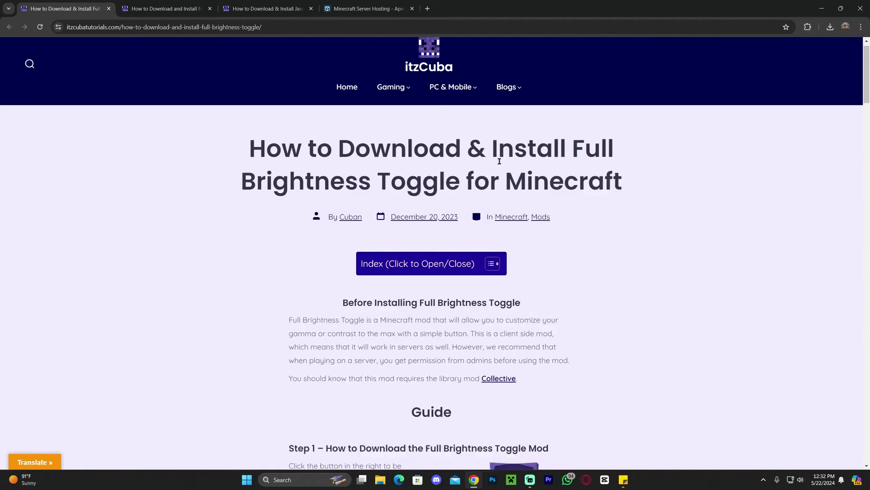
scroll(360, 181, down, 5)
drag(293, 178, 457, 179)
click(408, 180)
drag(390, 179, 501, 181)
click(502, 182)
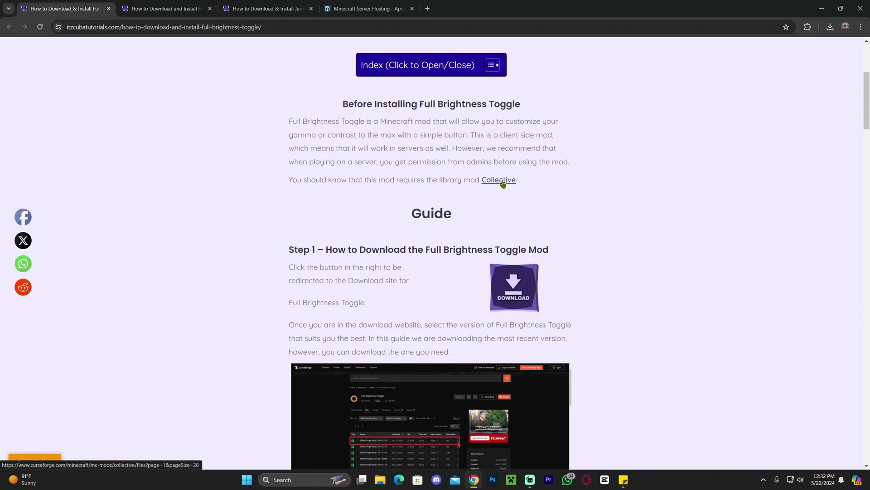
click(502, 180)
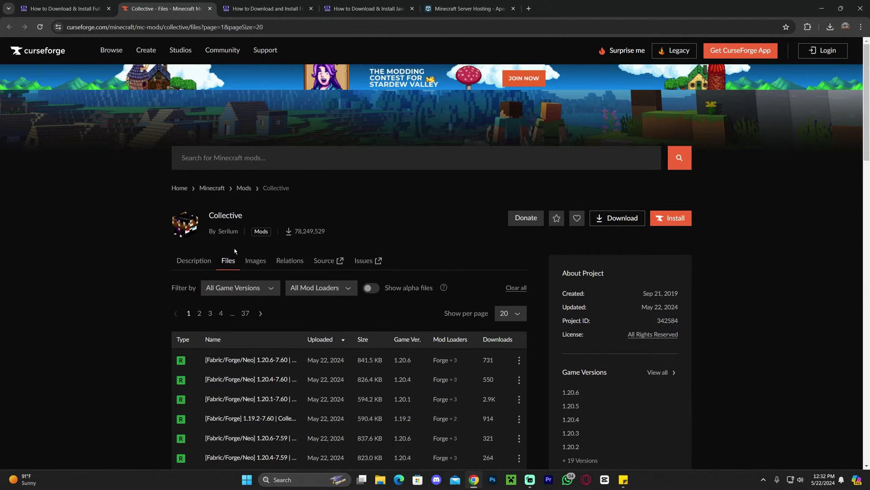
Download the Collective 1.20.6-7.60 file and save it as collective-1.20.6-7.60 (1).jar in the Downloads folder
scroll(234, 251, down, 3)
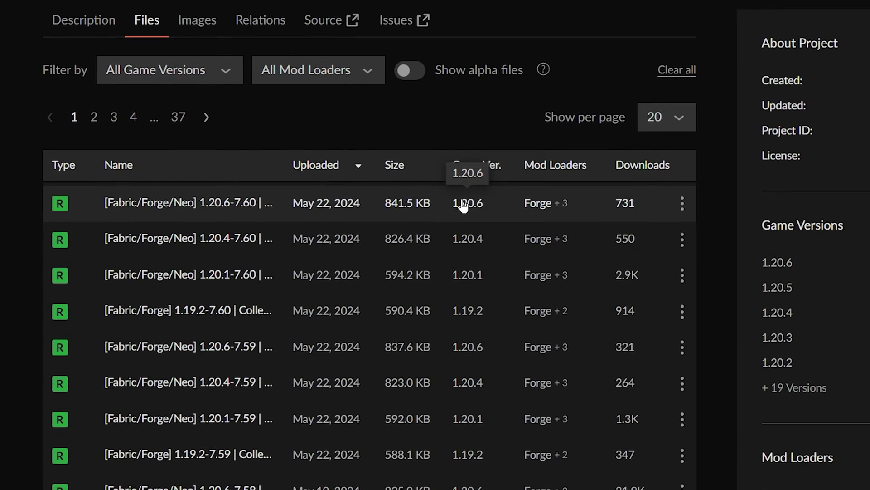
click(683, 204)
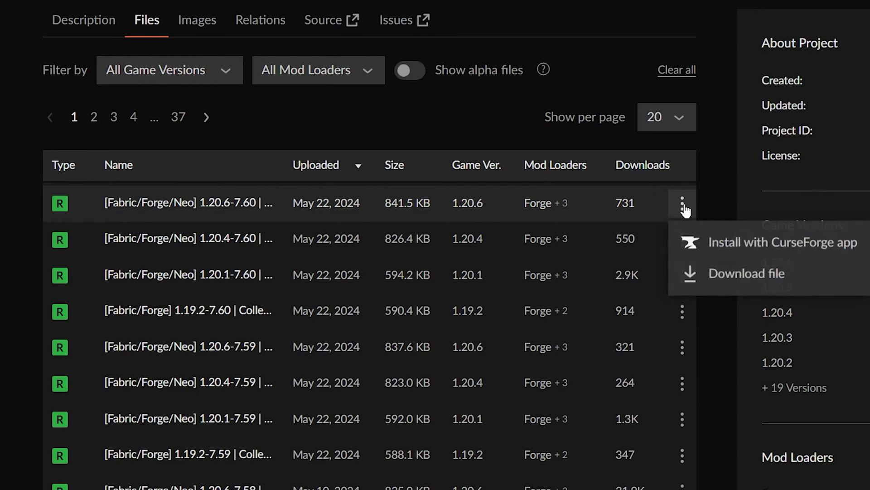
click(686, 277)
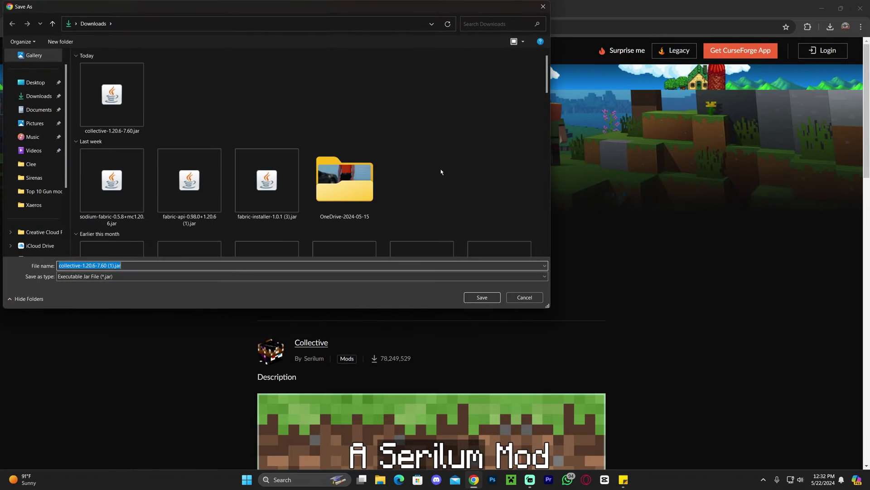
click(482, 297)
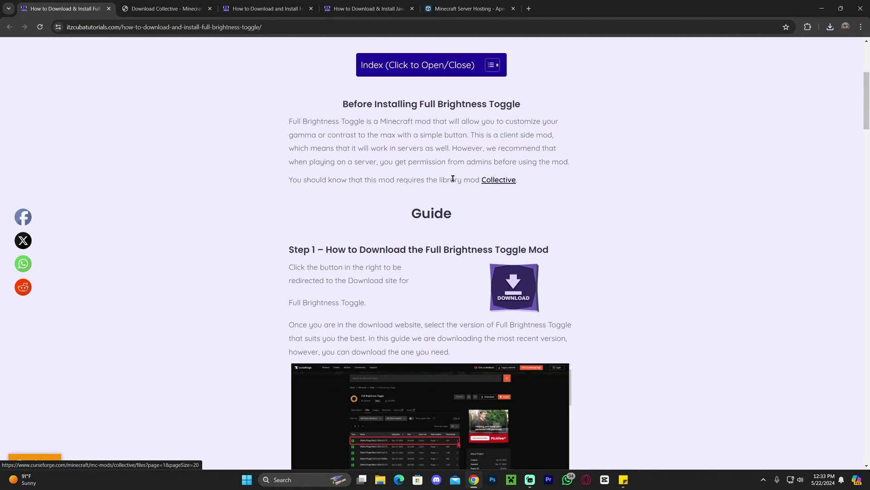
Open the Full Brightness Toggle download page from the guide and save fullbrightnesstoggle-1.20.6-4.0.jar in the Downloads folder
scroll(530, 191, down, 2)
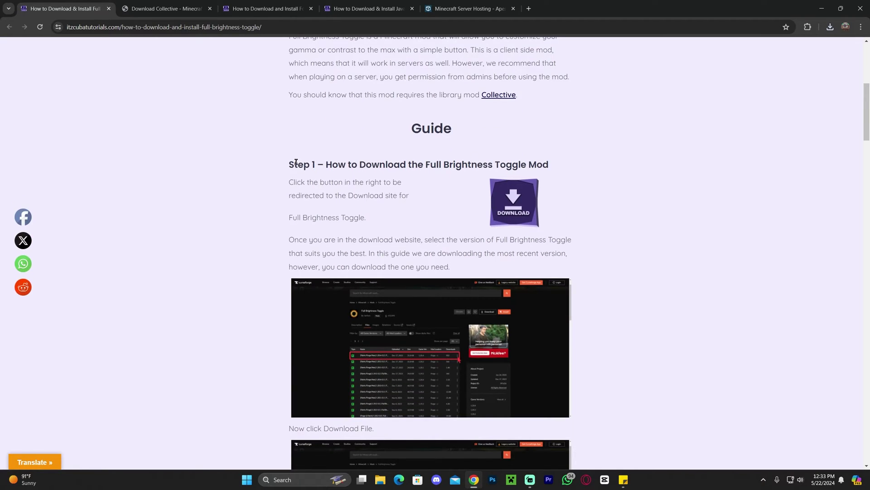
click(522, 202)
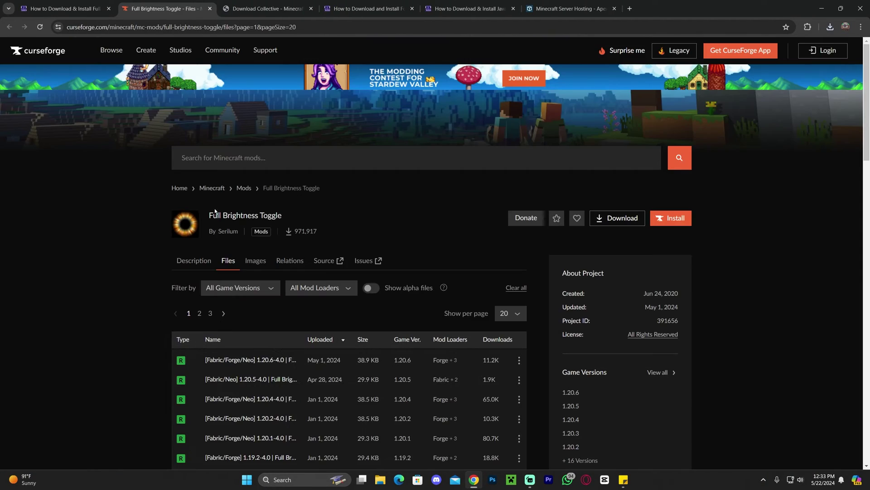
scroll(196, 220, down, 3)
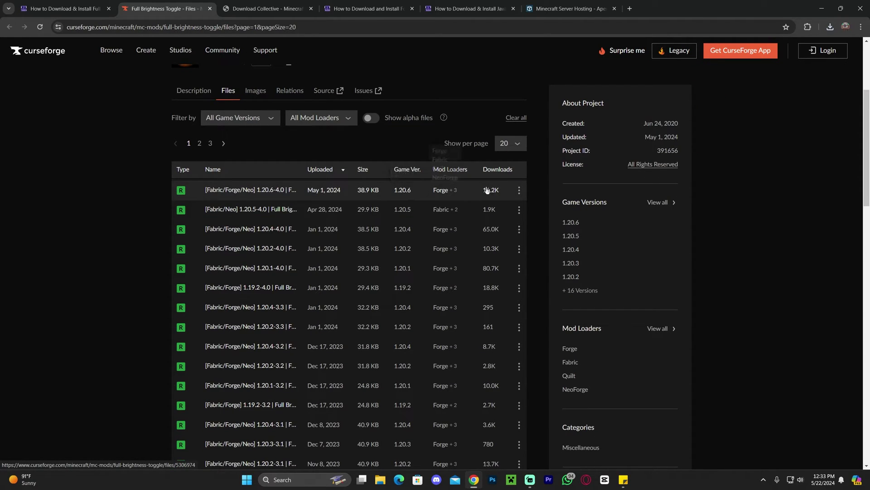
click(519, 190)
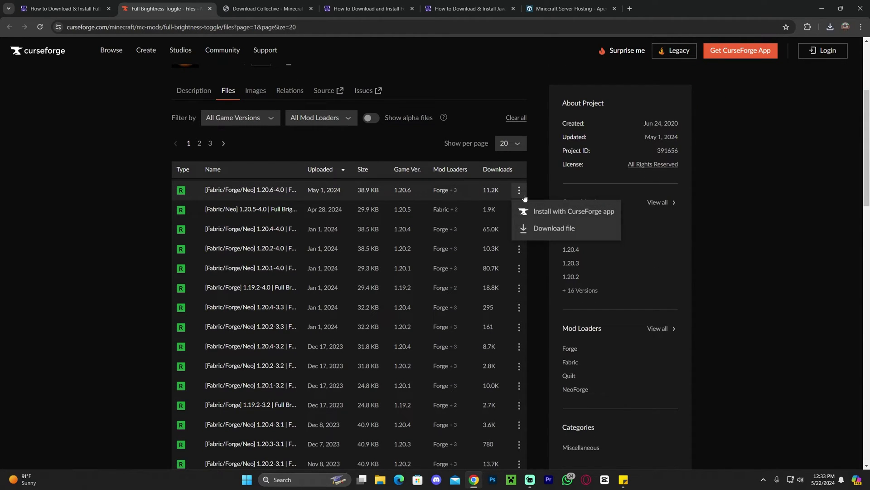
click(565, 234)
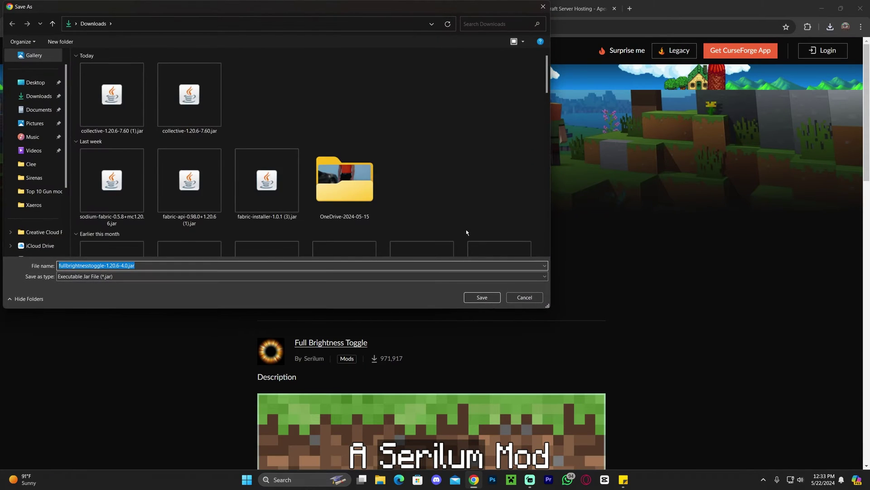
click(482, 297)
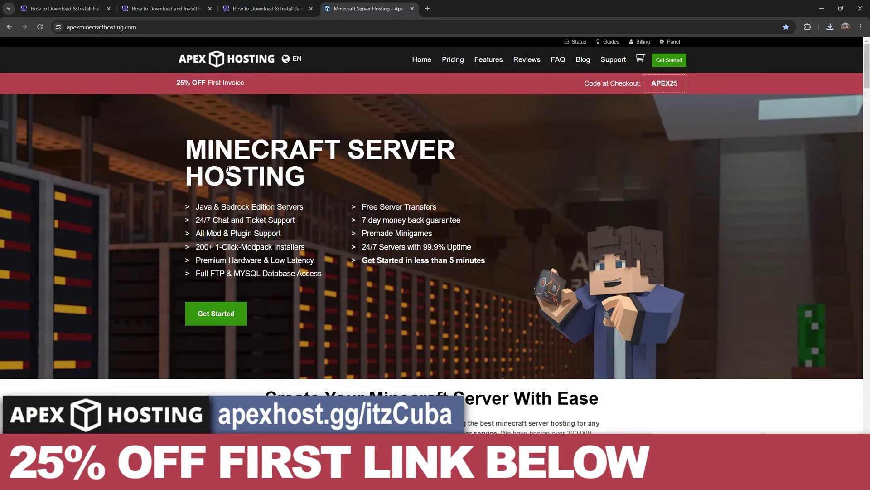
Look over the Minecraft server hosting headline and feature list on the Apex Hosting home page
drag(187, 139, 369, 182)
click(369, 184)
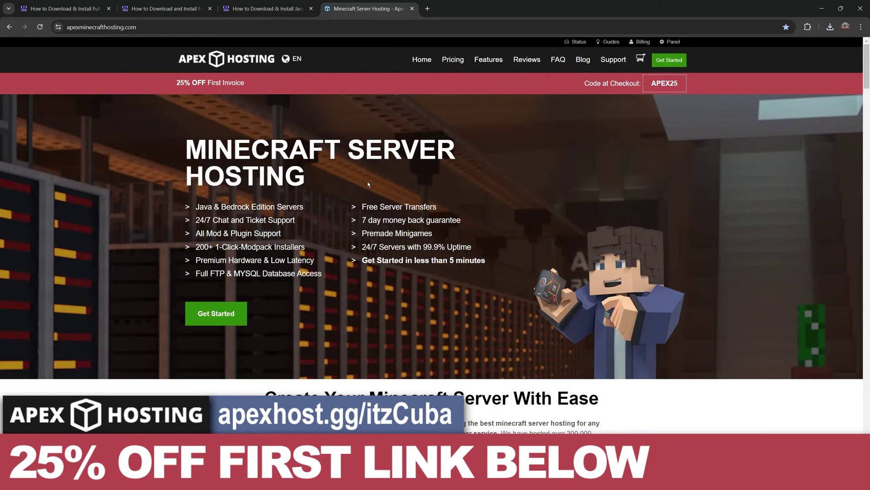
drag(266, 166, 268, 158)
click(255, 159)
click(222, 209)
scroll(319, 211, down, 2)
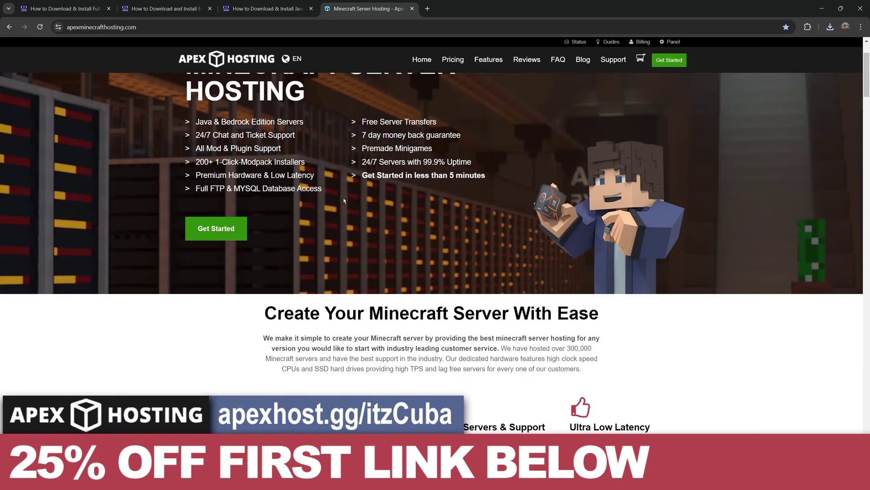
scroll(344, 199, up, 2)
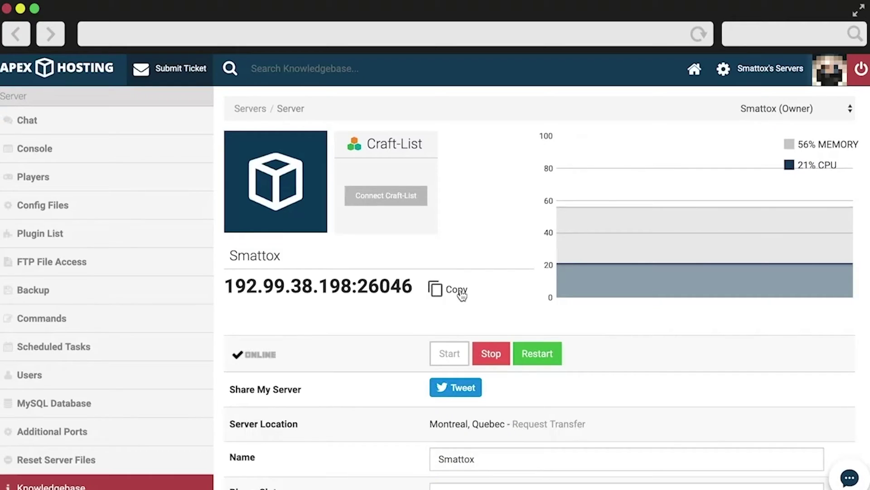
In Minecraft's multiplayer list, add a server with the copied address and join it
click(461, 294)
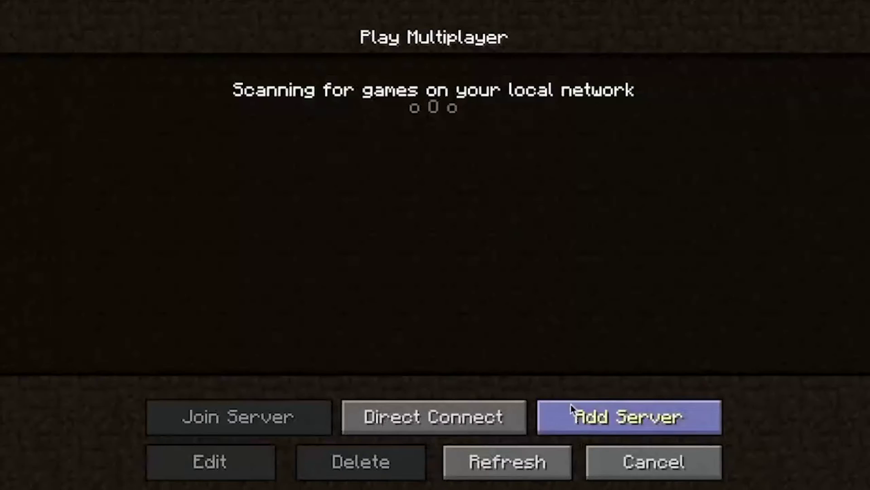
click(571, 406)
click(513, 225)
text(192.99.38.198:26046)
click(486, 348)
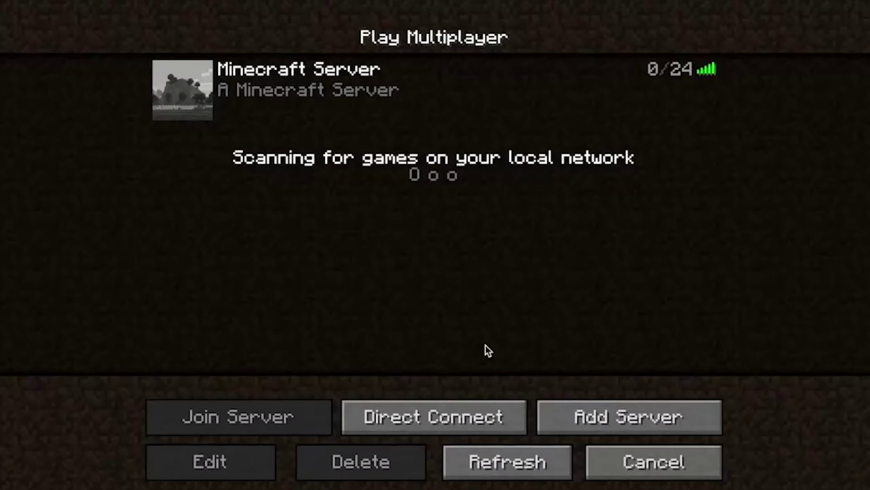
double_click(545, 85)
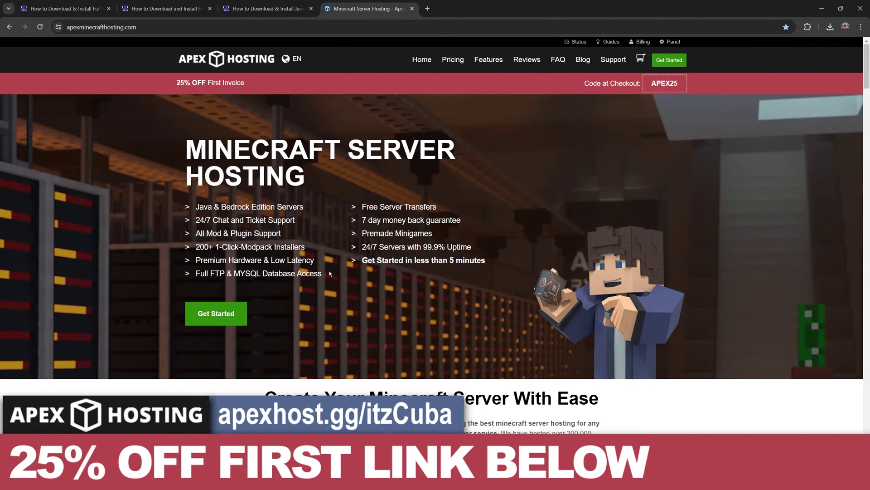
Examine the Apex Hosting home page down to its blog articles and server test locations
scroll(375, 221, down, 10)
scroll(375, 220, down, 15)
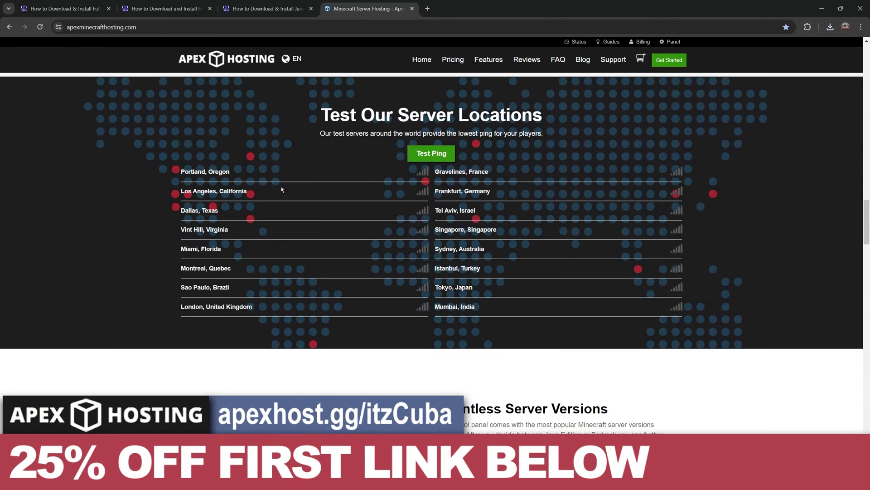
drag(281, 187, 555, 304)
click(532, 305)
scroll(610, 301, up, 20)
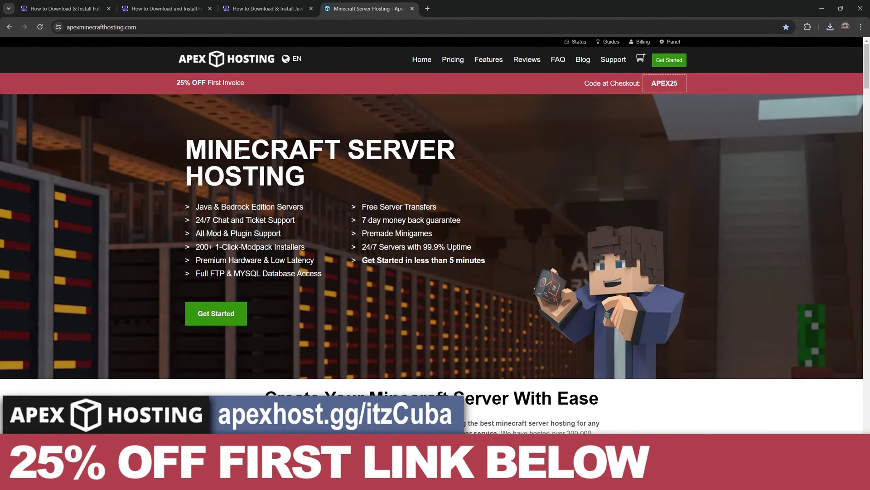
Shrink the browser window and place the downloaded fullbrightnesstoggle-1.20.6-4.0.jar and collective-1.20.6-7.60 (1).jar side by side on the desktop
drag(423, 207, 550, 206)
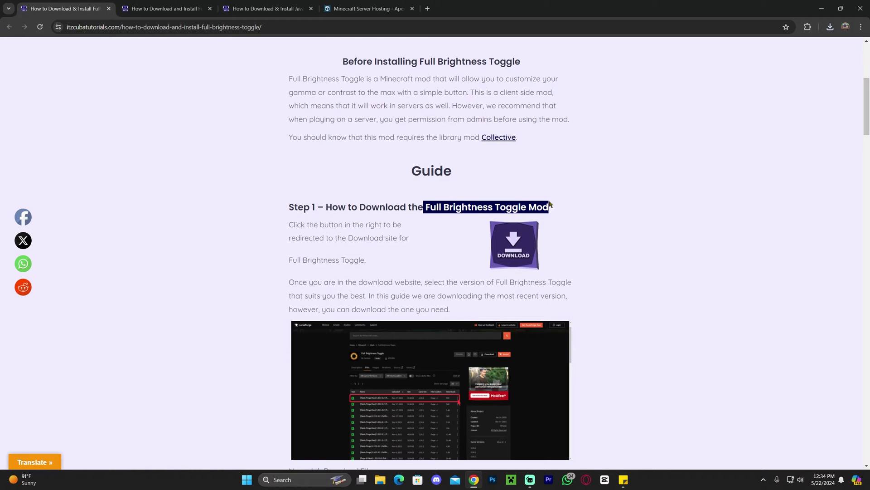
scroll(550, 202, up, 4)
drag(700, 7, 399, 60)
drag(579, 49, 481, 31)
click(506, 51)
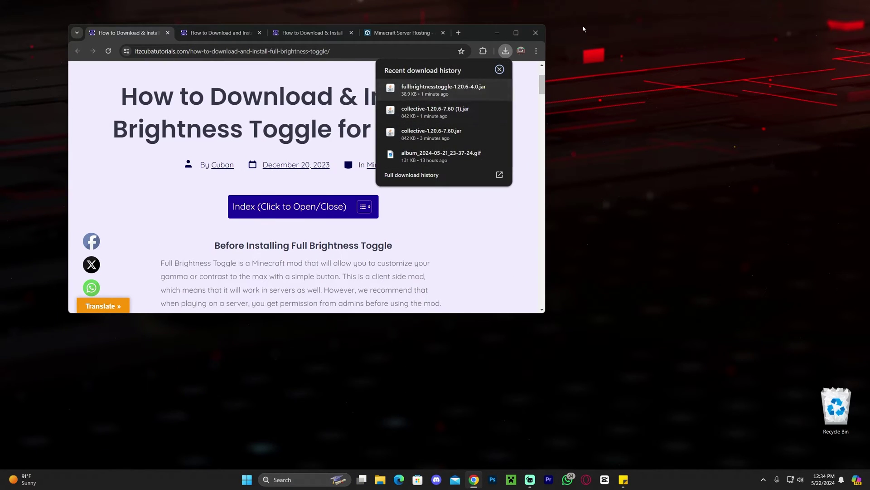
drag(443, 90, 714, 116)
drag(435, 112, 750, 168)
drag(631, 29, 721, 141)
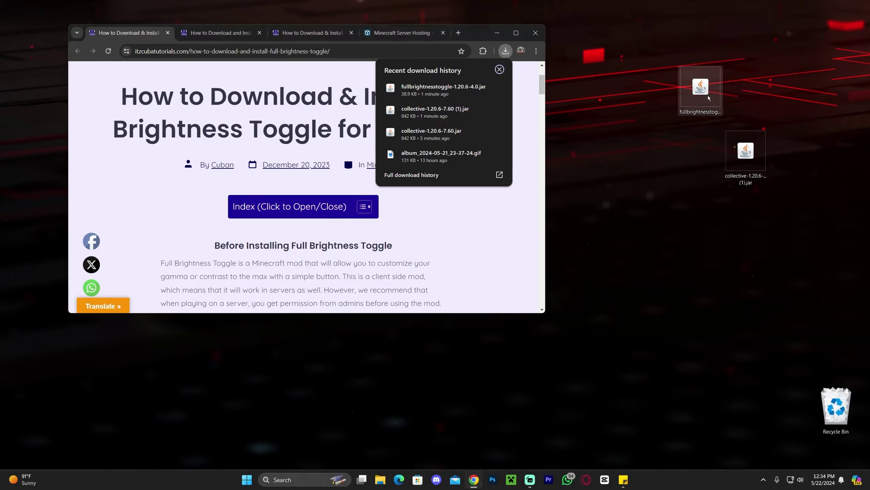
drag(708, 98, 709, 161)
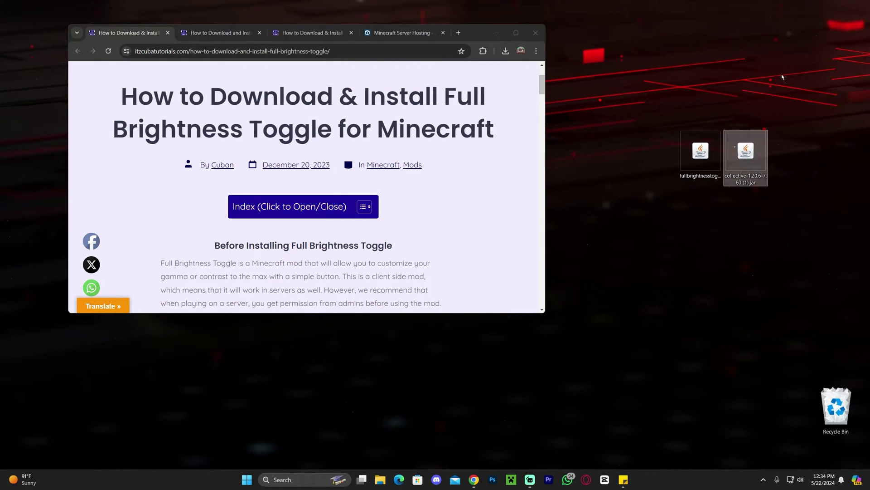
drag(782, 75, 678, 192)
click(648, 104)
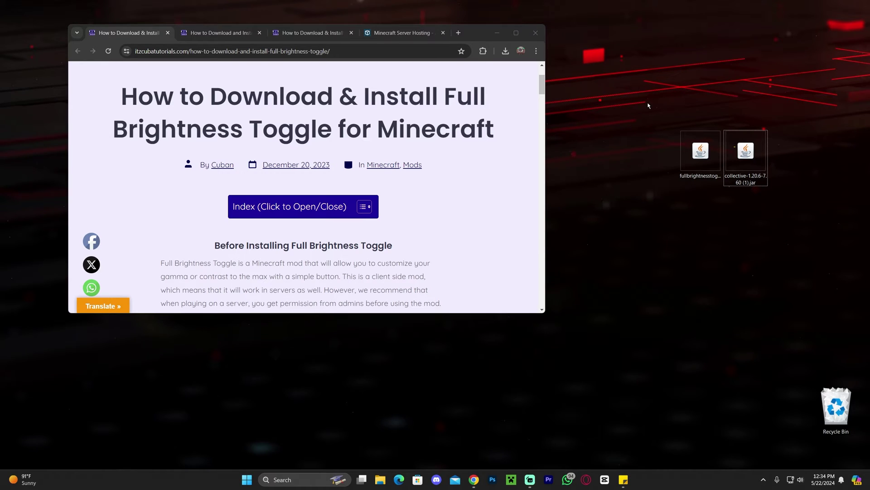
drag(653, 102, 767, 185)
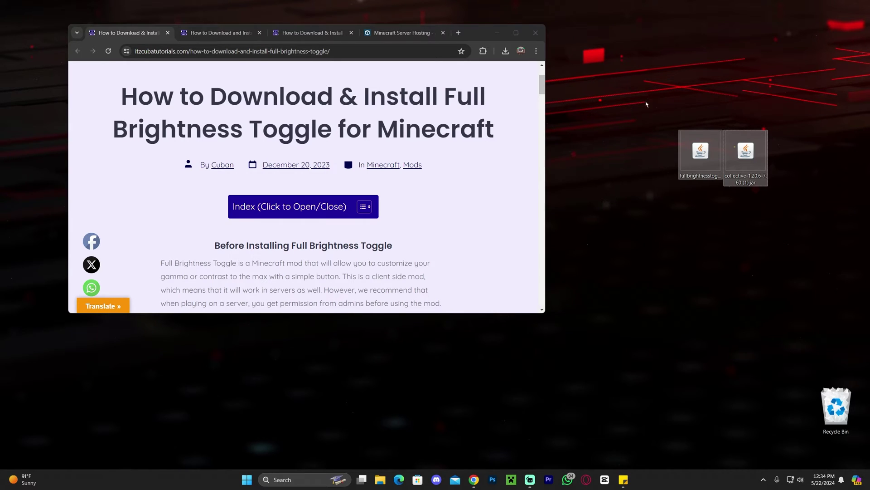
click(684, 114)
drag(671, 105, 769, 185)
click(688, 75)
drag(636, 92, 766, 191)
mouse_move(516, 34)
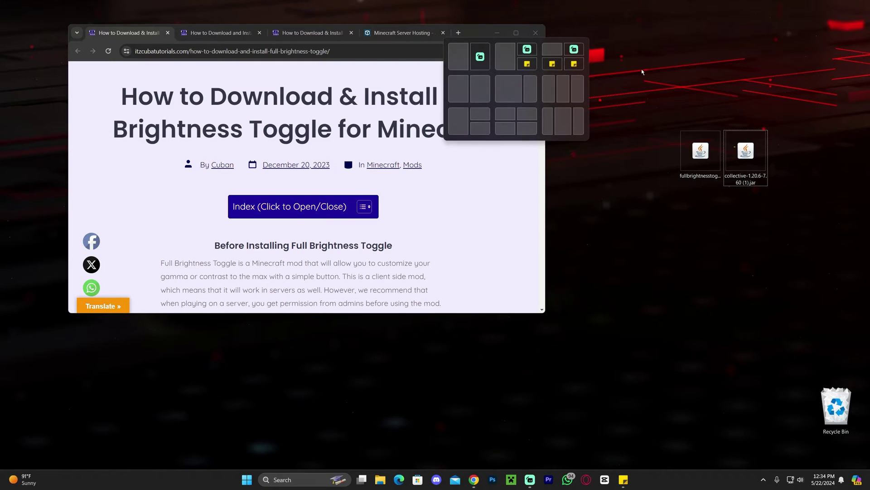
drag(657, 75, 746, 146)
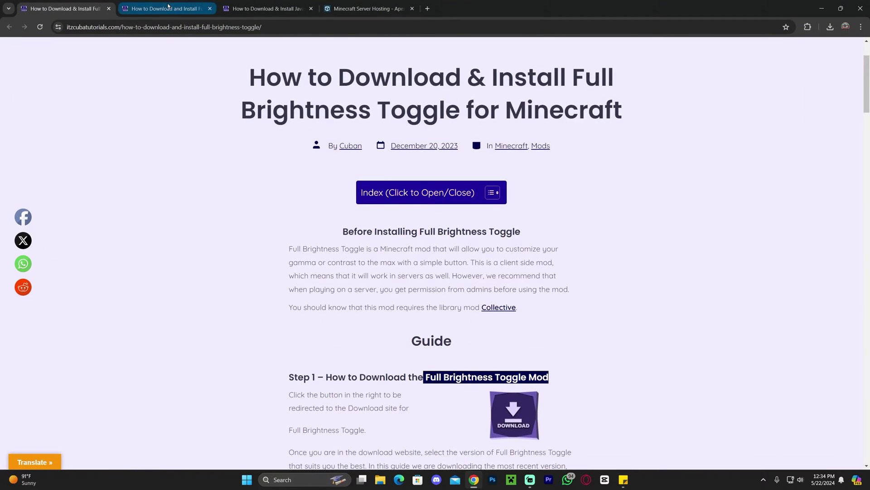
Switch to the Forge installation guide, close the Full Brightness Toggle guide, and find the Forge download step
click(158, 8)
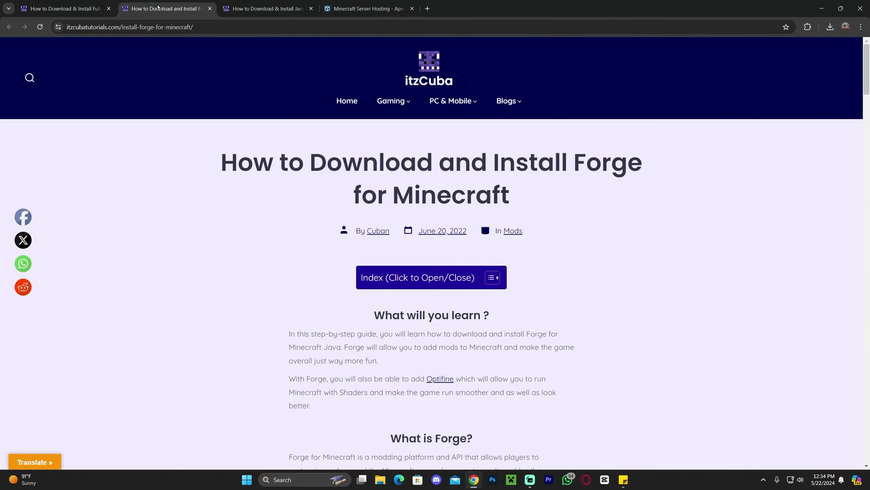
click(109, 8)
scroll(686, 204, down, 15)
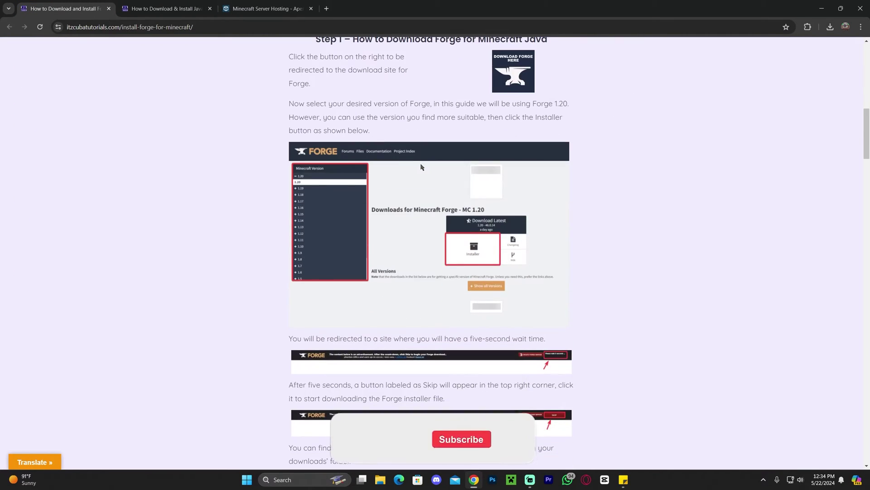
scroll(685, 205, down, 3)
scroll(697, 204, up, 20)
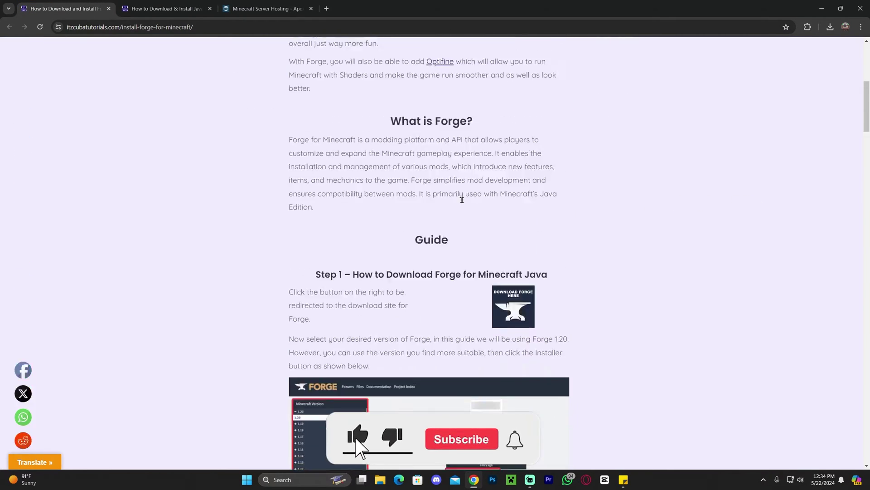
scroll(501, 152, down, 8)
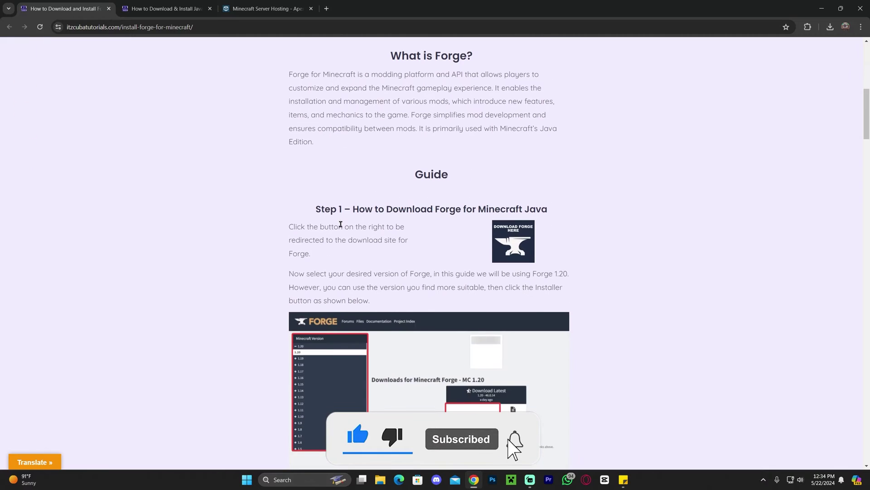
Open the Forge download site from the guide and select Minecraft version 1.20.6
drag(315, 209, 392, 210)
click(503, 233)
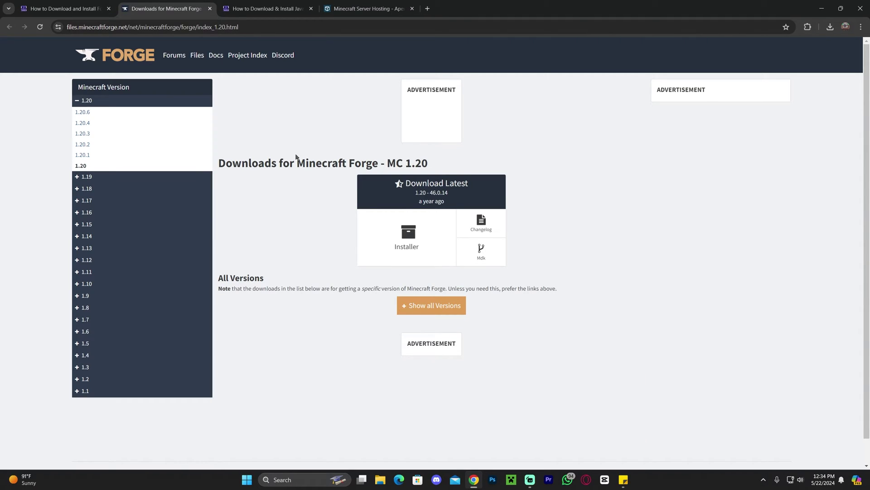
click(85, 113)
drag(444, 164, 395, 164)
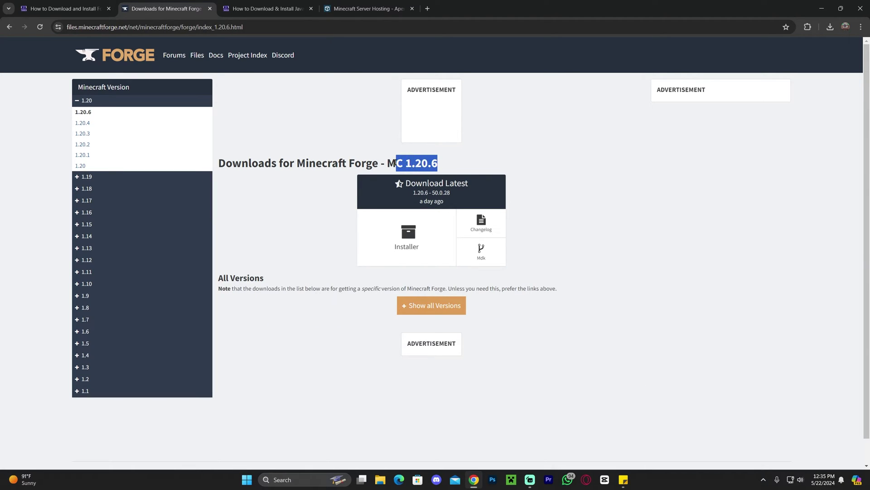
Download the latest Forge installer for Minecraft 1.20.6, version 50.0.28, skipping past the advertisement page and keeping the file
click(402, 162)
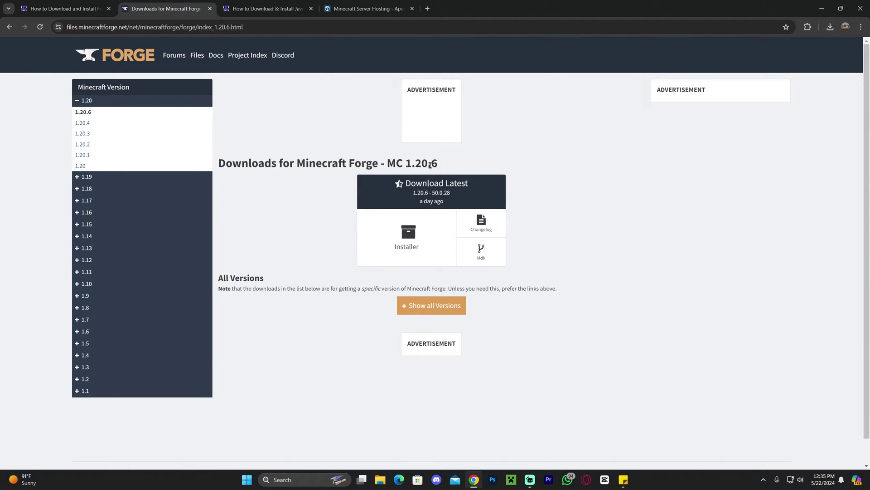
click(422, 238)
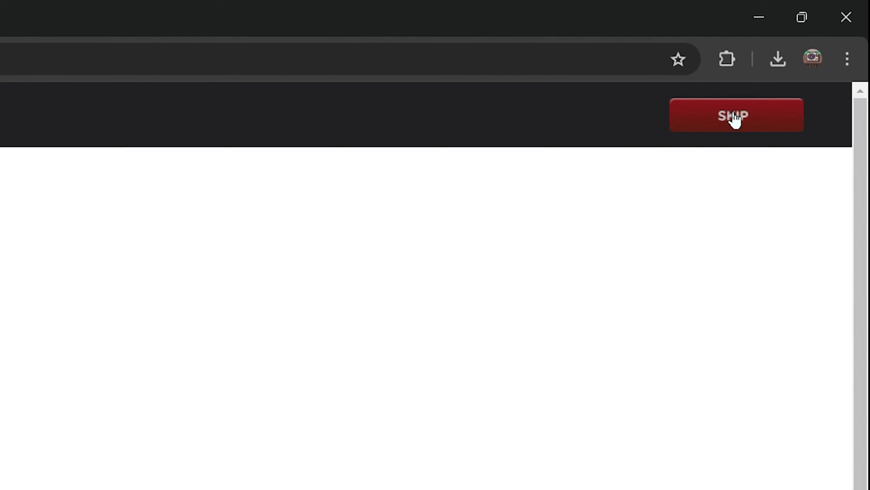
click(735, 117)
click(483, 298)
Place the downloaded Forge installer on the desktop, grouped with the two mod files near the middle, with the browser minimized
drag(521, 5, 321, 89)
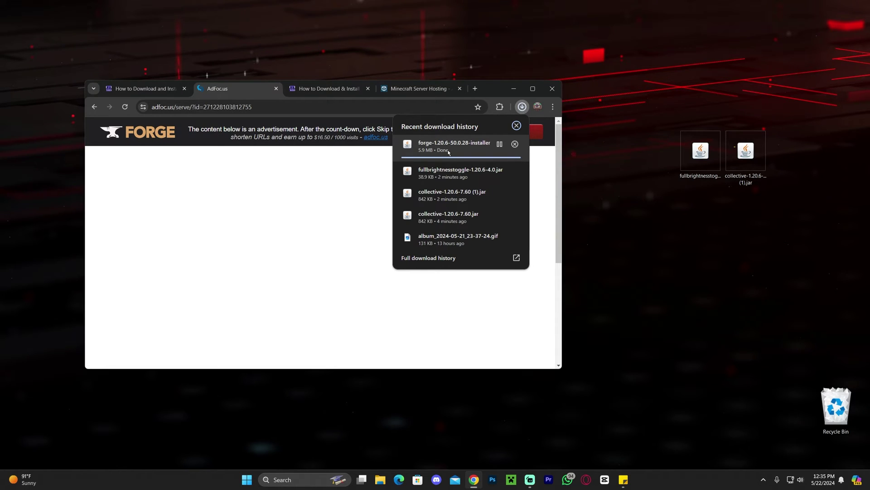
drag(446, 152, 791, 220)
click(514, 89)
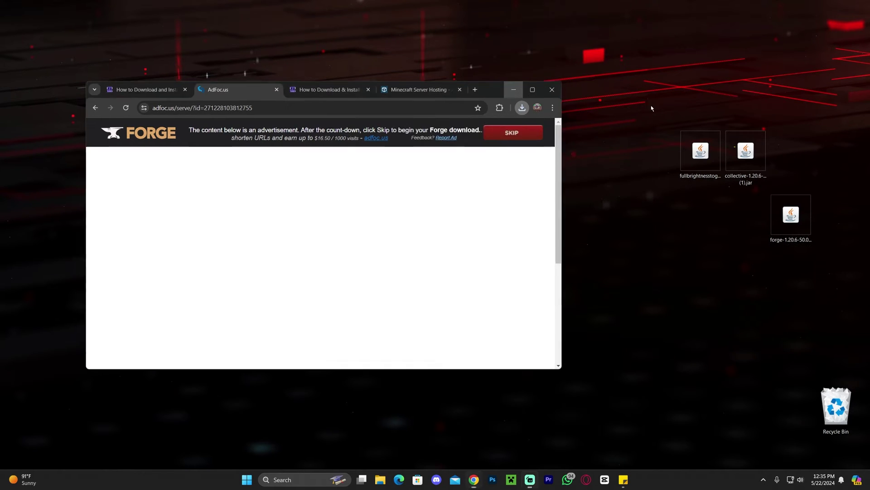
drag(655, 79, 805, 253)
drag(791, 215, 429, 217)
click(573, 174)
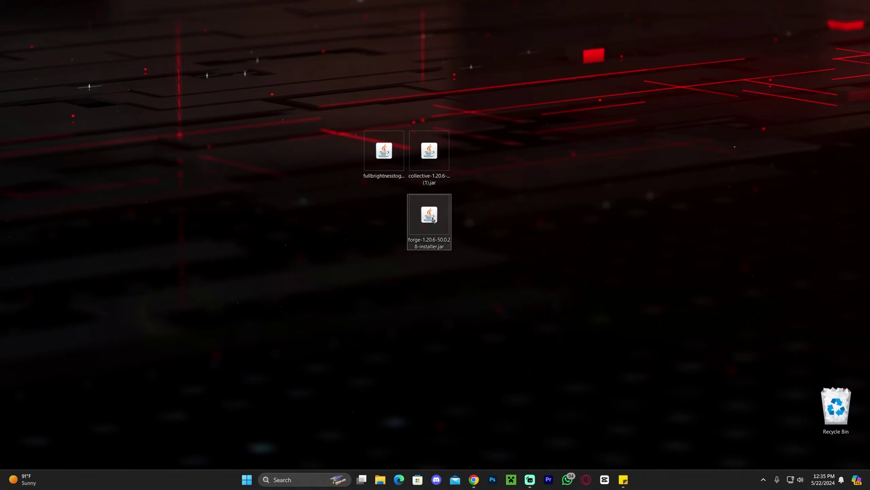
Run forge-1.20.6-50.0.28-installer.jar and install the Forge client into the default .minecraft folder
double_click(432, 220)
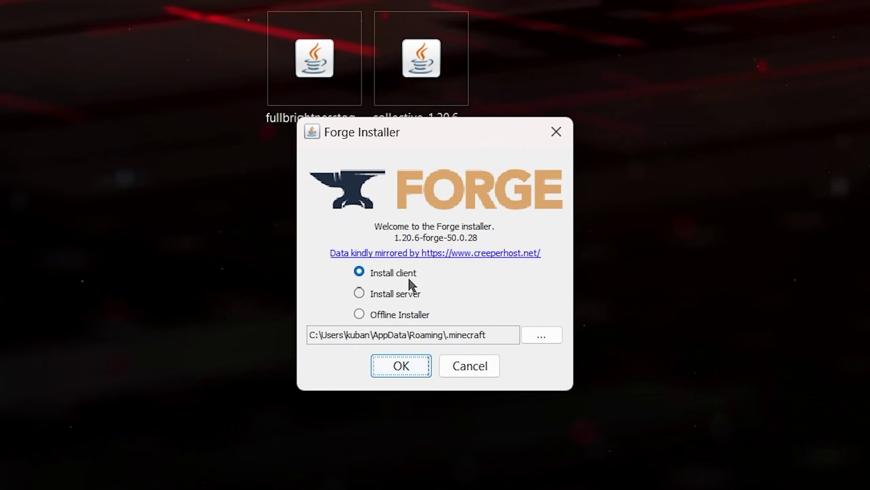
click(407, 370)
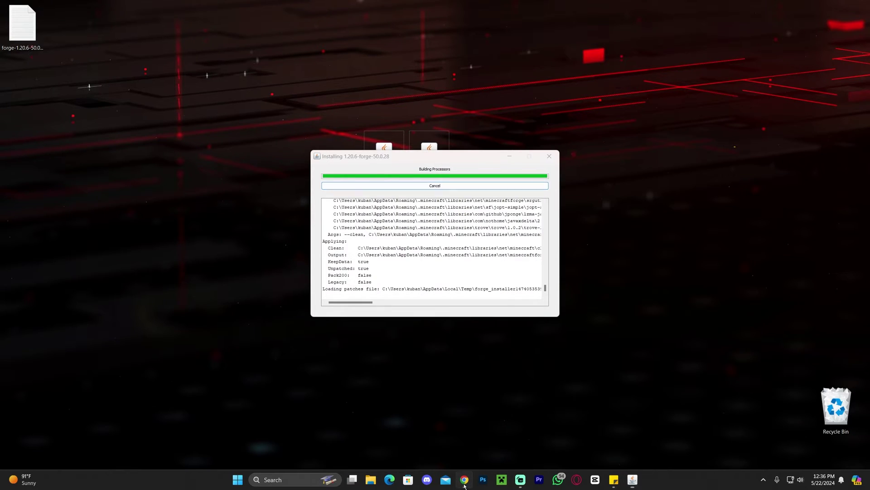
Switch to the browser, examine the title of the Java 21 (JDK 21) installation guide, and return to the desktop
click(464, 480)
click(533, 89)
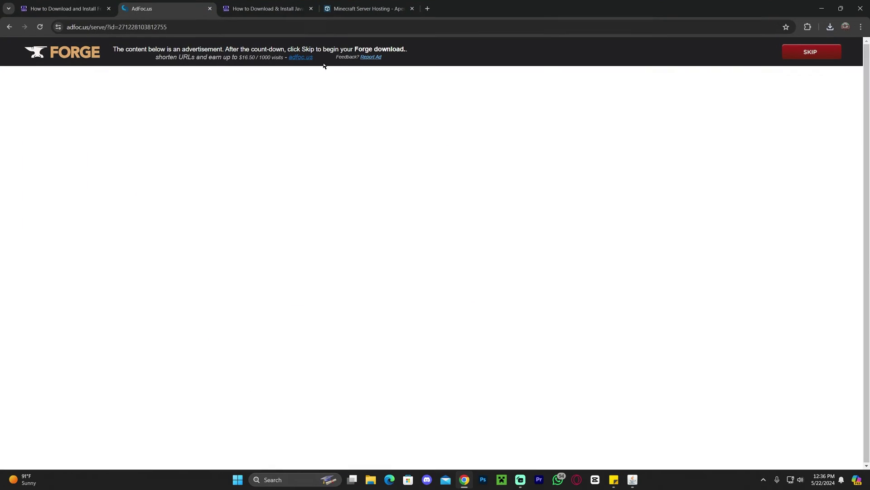
click(291, 8)
drag(222, 162, 646, 183)
click(587, 164)
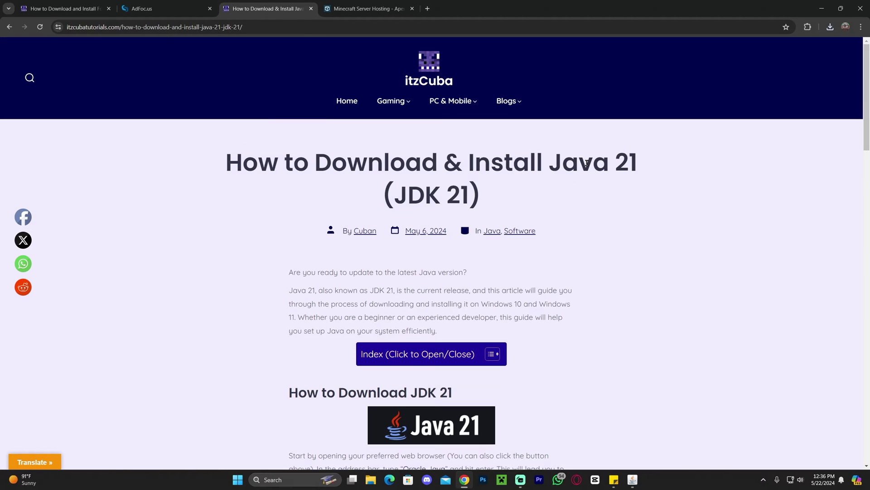
drag(645, 8, 454, 2)
drag(225, 155, 685, 209)
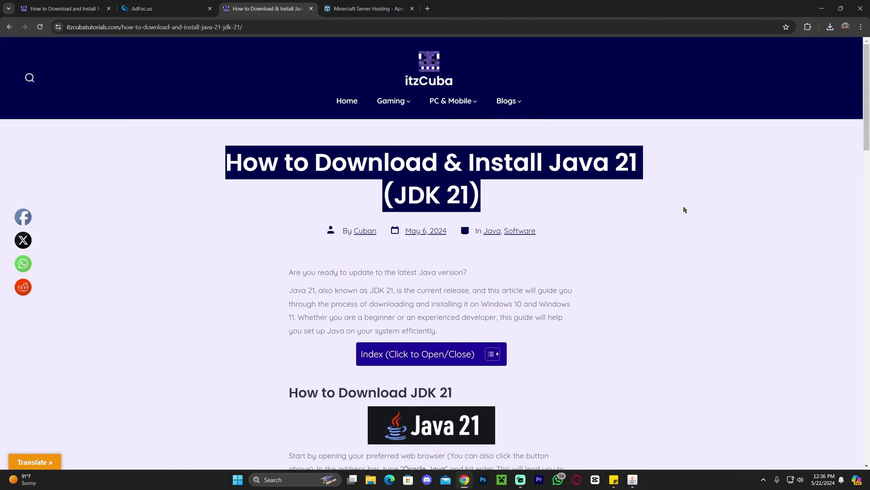
click(612, 186)
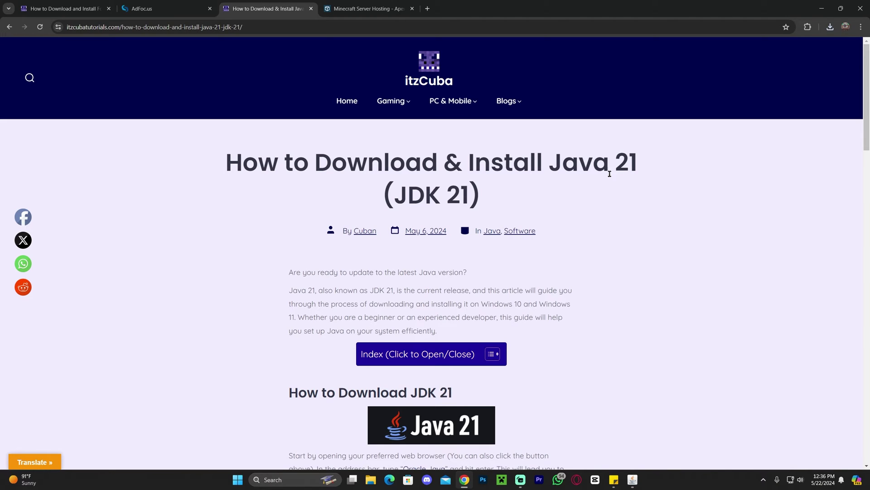
drag(545, 169, 649, 171)
click(652, 171)
click(822, 8)
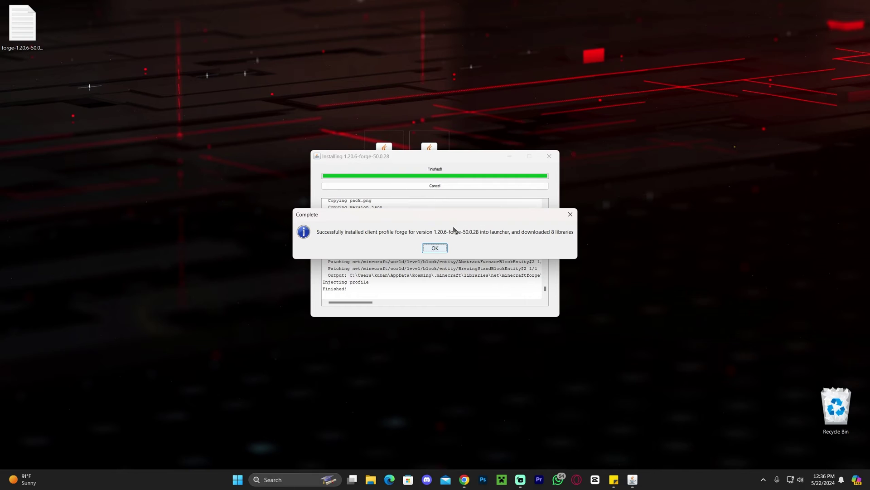
click(436, 247)
click(417, 236)
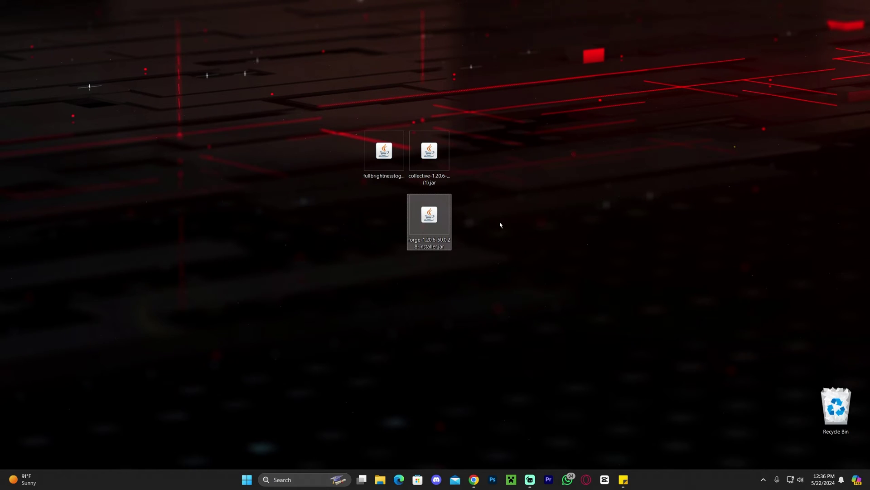
click(500, 224)
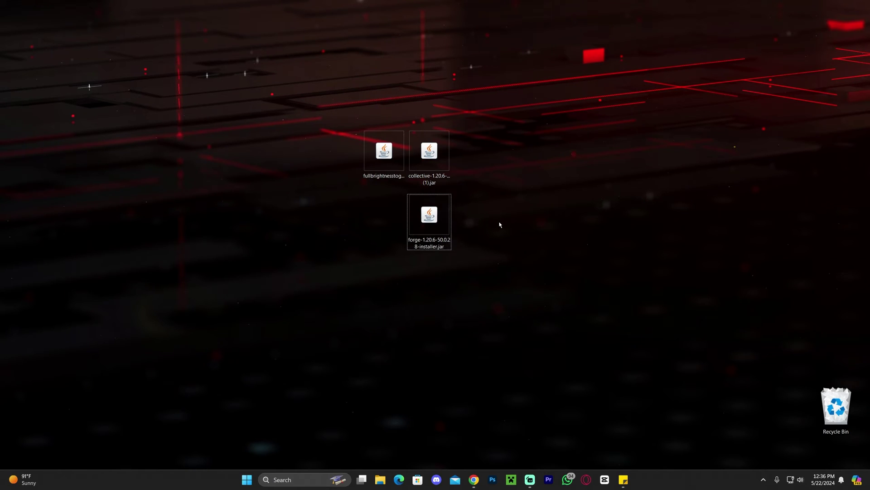
drag(571, 239, 455, 218)
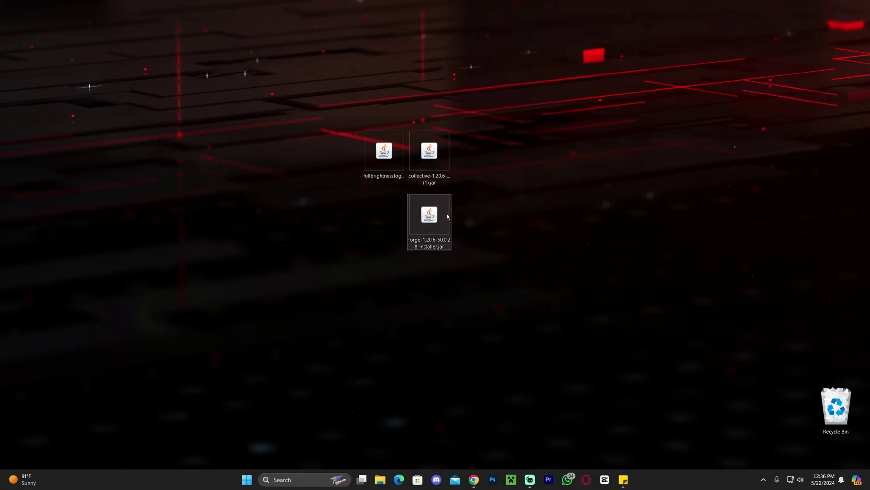
click(447, 216)
click(503, 228)
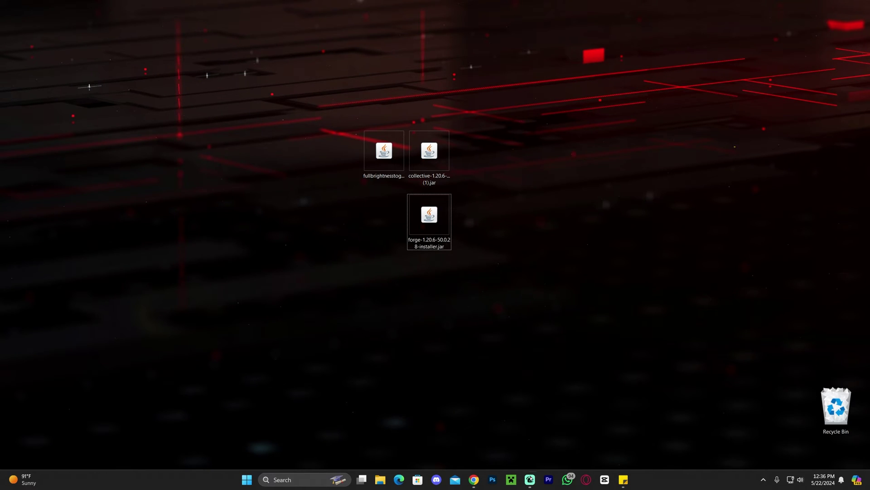
click(440, 222)
click(548, 223)
Switch to the browser and examine the Java 21 guide's instructions for choosing, downloading and installing the JDK
click(473, 480)
scroll(281, 174, down, 20)
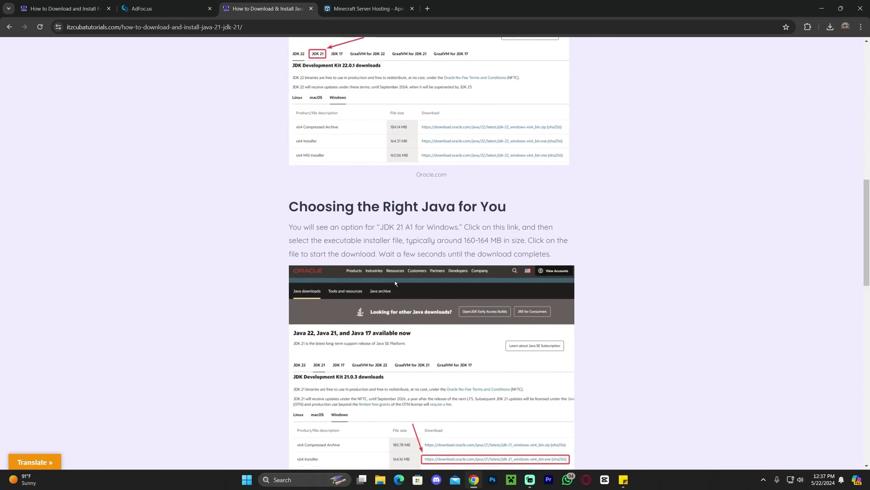
scroll(462, 210, up, 15)
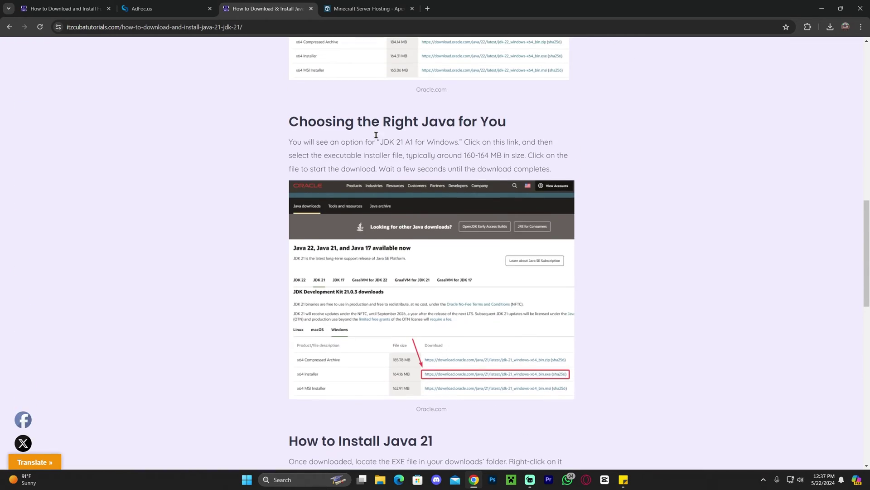
scroll(385, 161, up, 5)
scroll(457, 233, down, 12)
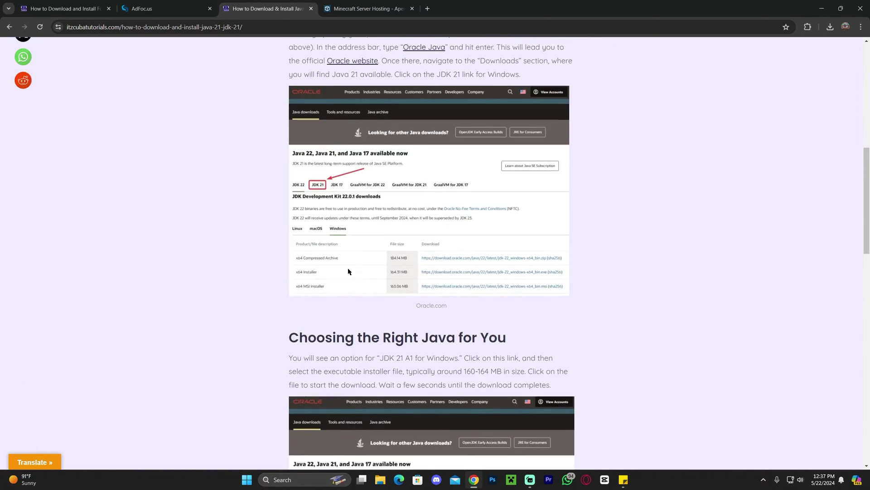
scroll(457, 233, down, 3)
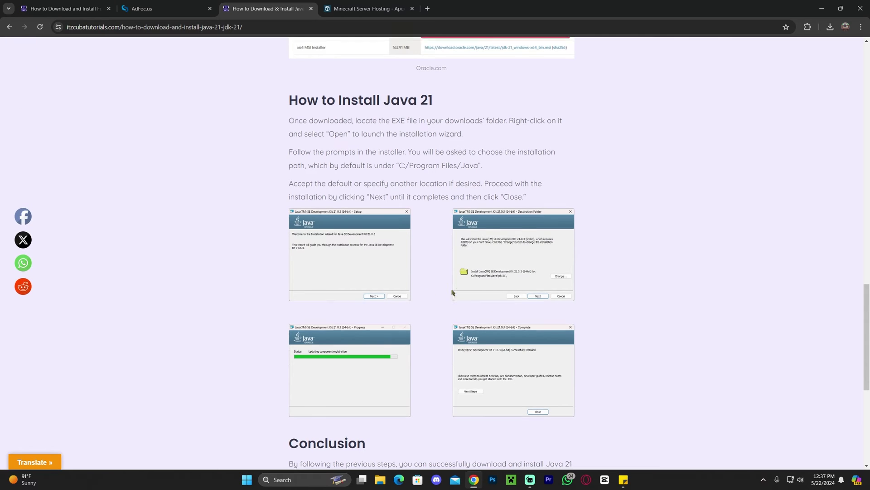
scroll(452, 198, down, 4)
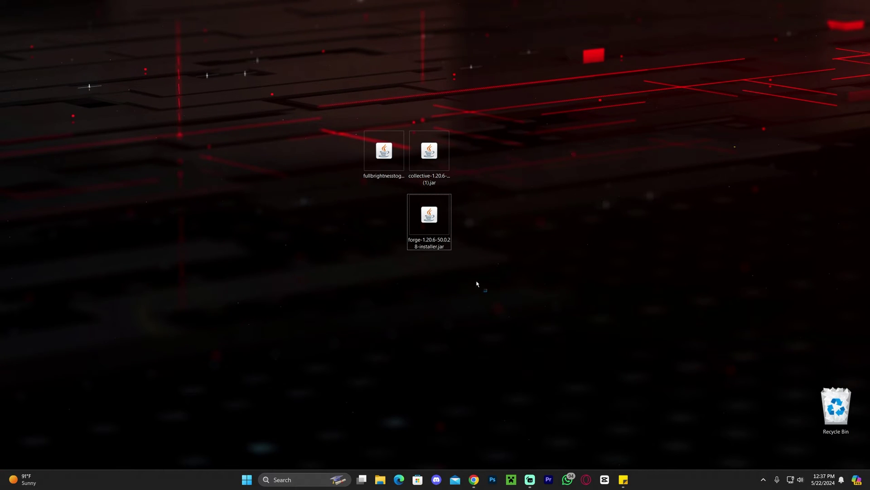
Search Windows for "add" and open Add or remove programs
drag(477, 284, 340, 123)
click(341, 262)
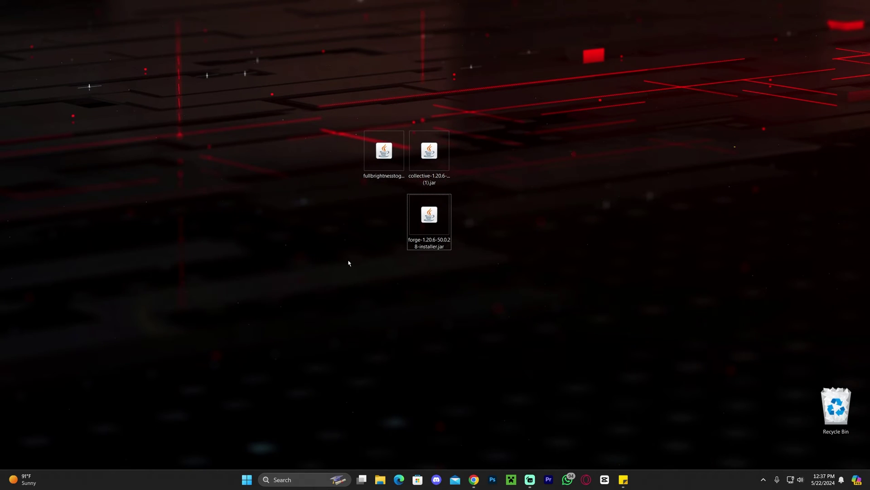
click(305, 479)
text(add)
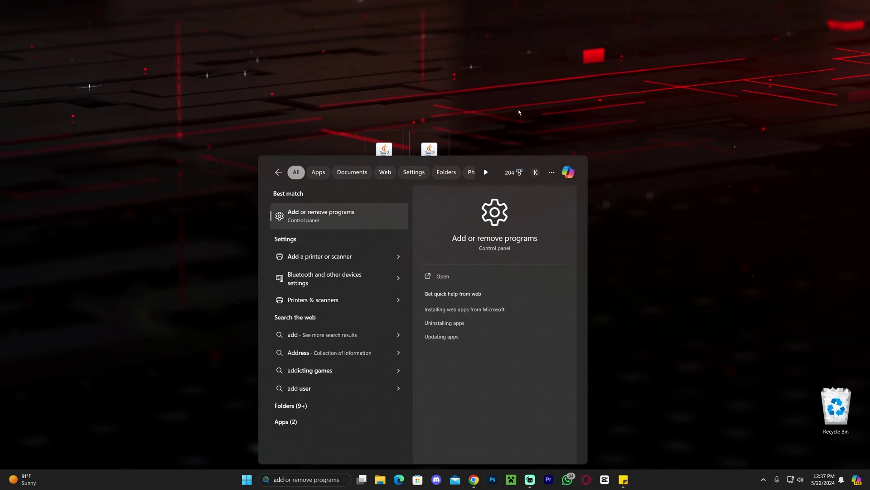
key(Return)
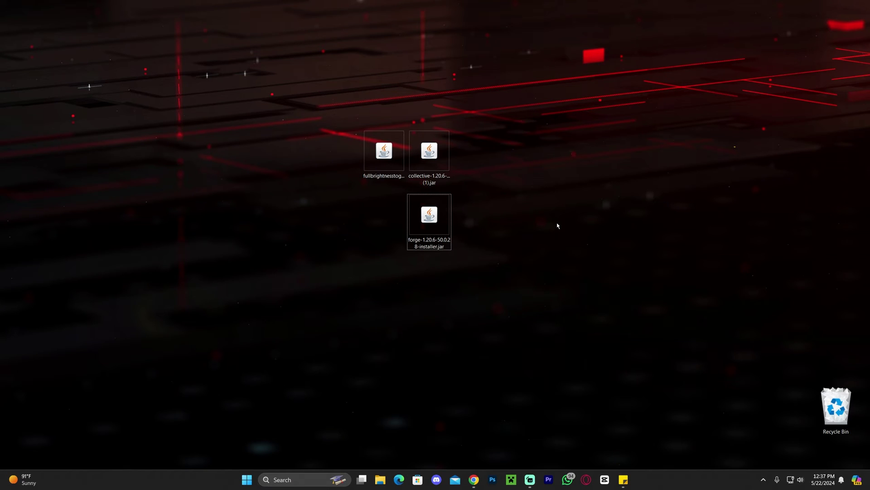
Delete the Forge installer file from the desktop, keeping the two mod files
drag(558, 242, 297, 116)
click(524, 215)
drag(521, 269, 357, 212)
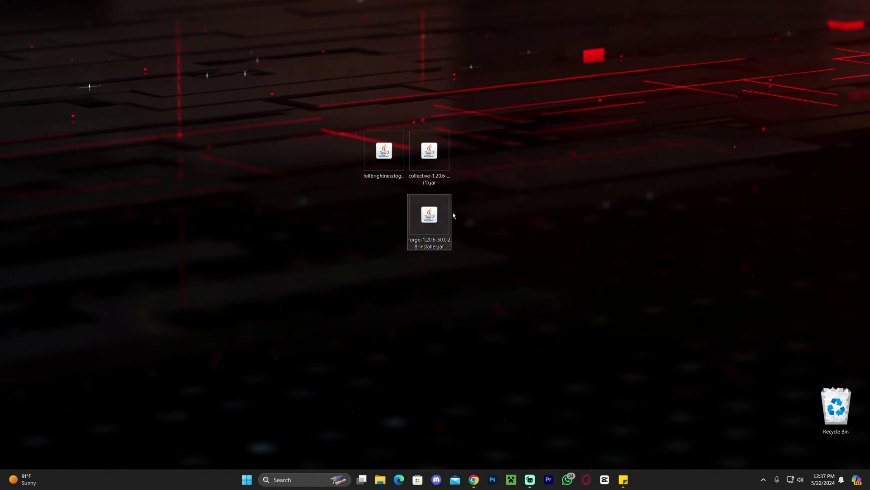
drag(516, 212, 317, 224)
key(Delete)
Move the Full Brightness Toggle and Collective mod files together toward the left side of the desktop
drag(517, 244, 336, 111)
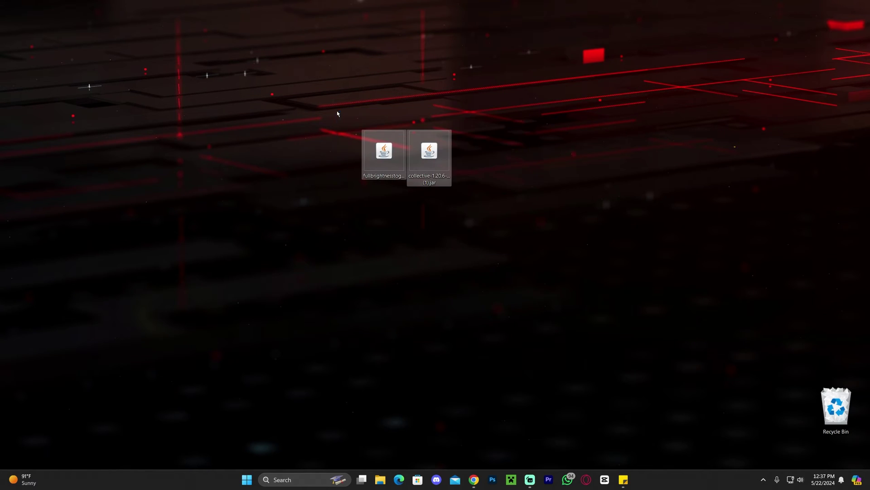
drag(416, 147, 185, 230)
click(416, 212)
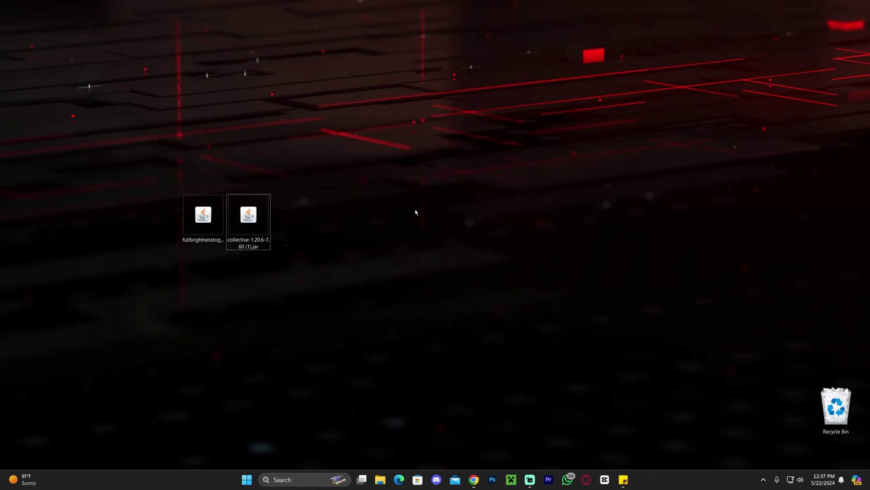
drag(318, 201, 156, 234)
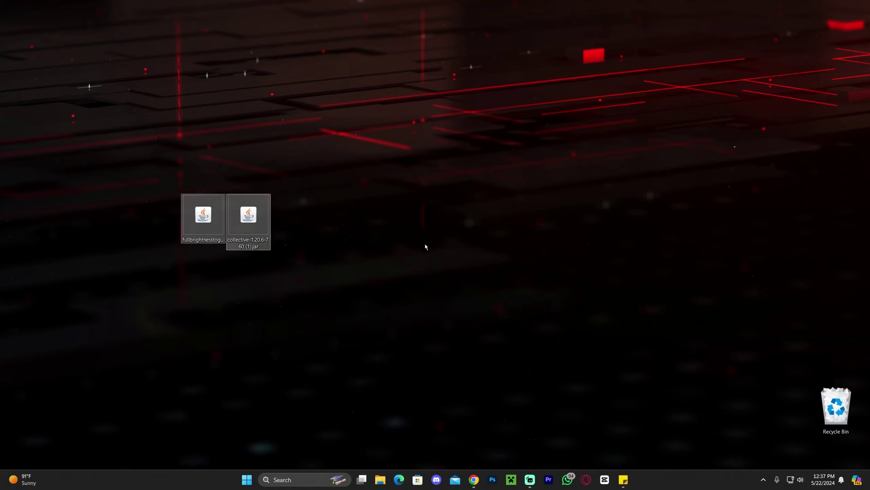
click(431, 245)
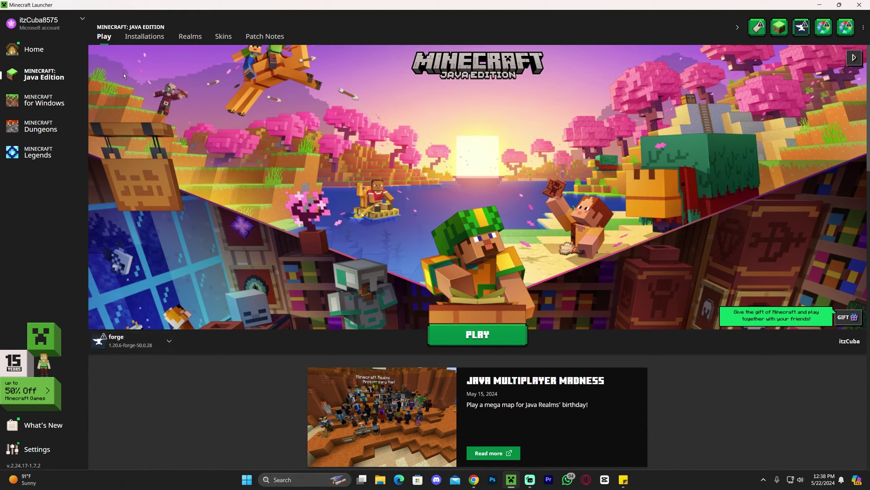
Open the Minecraft Java Edition installations list and switch the Modded versions filter off and on again
click(143, 38)
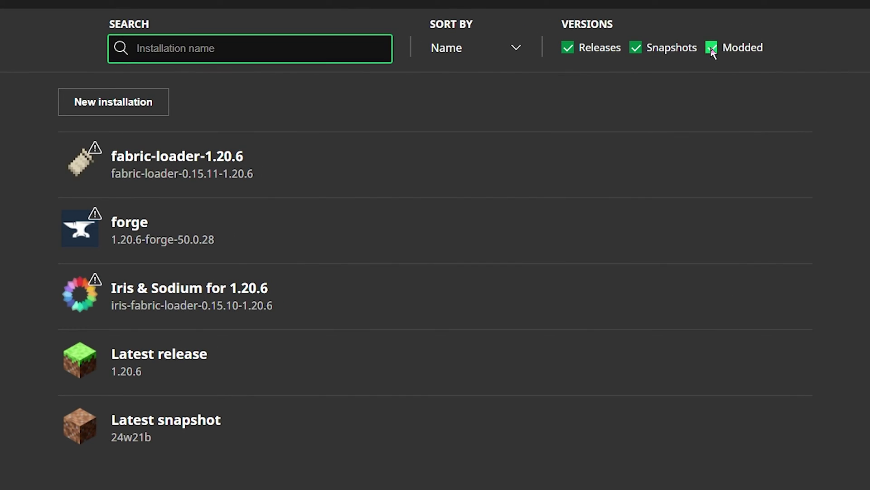
click(712, 49)
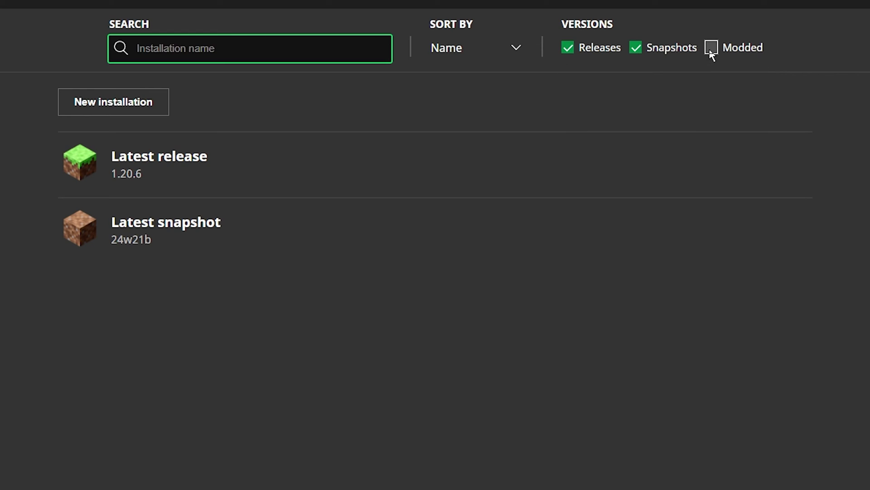
click(711, 48)
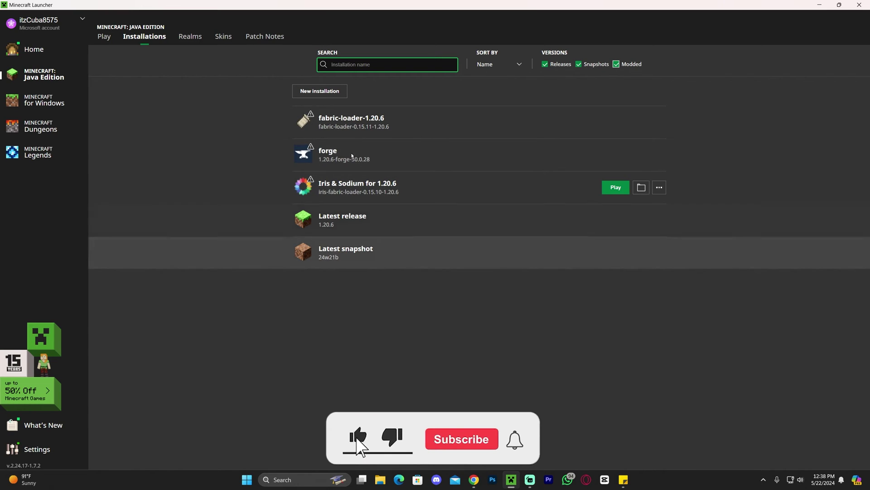
click(314, 91)
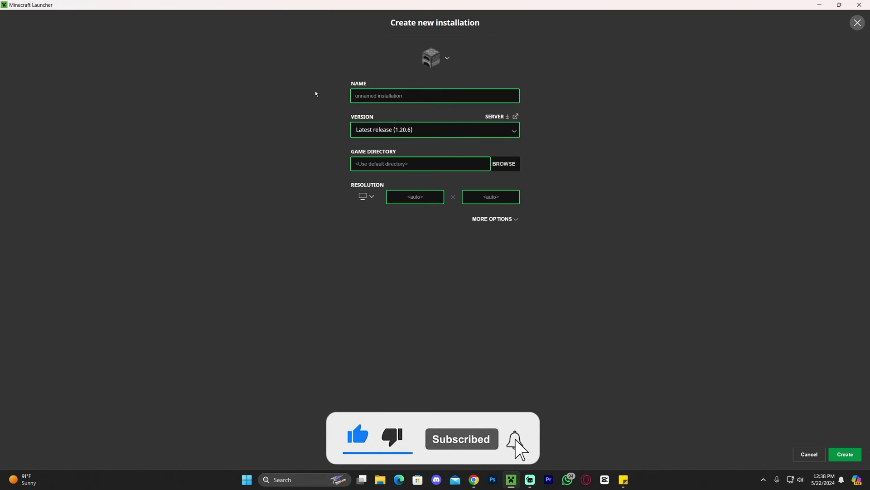
text(apex hosting)
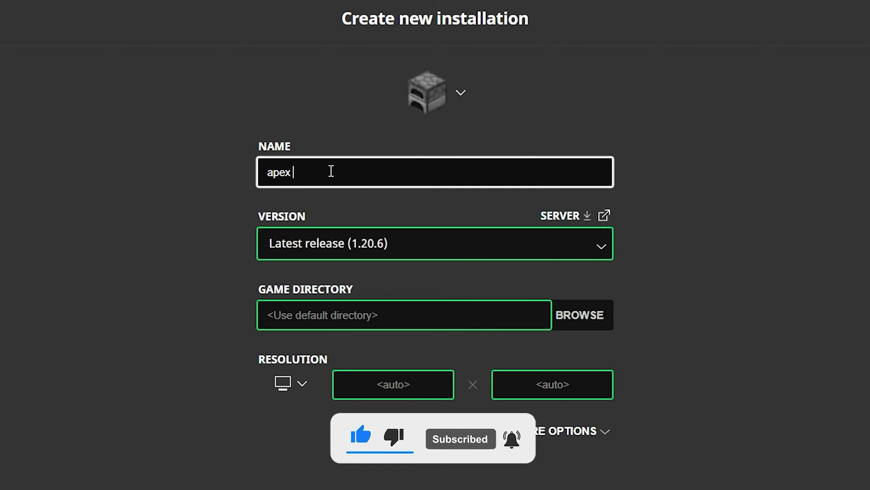
click(375, 238)
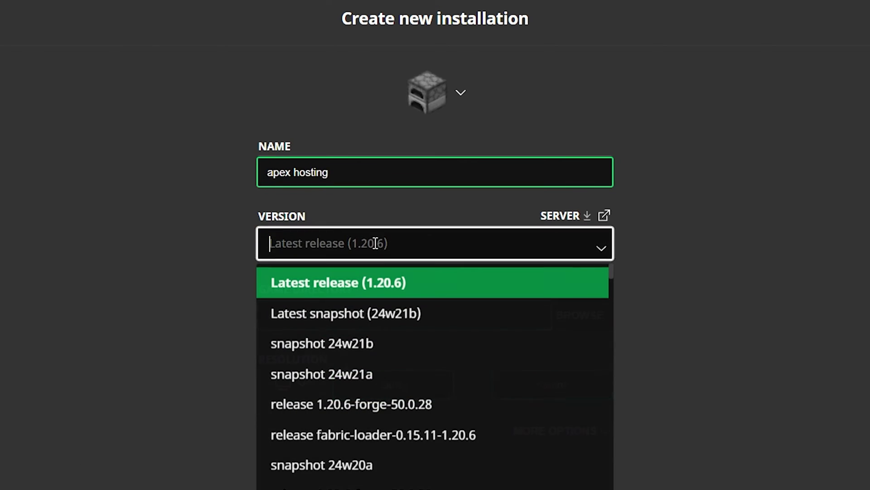
click(347, 410)
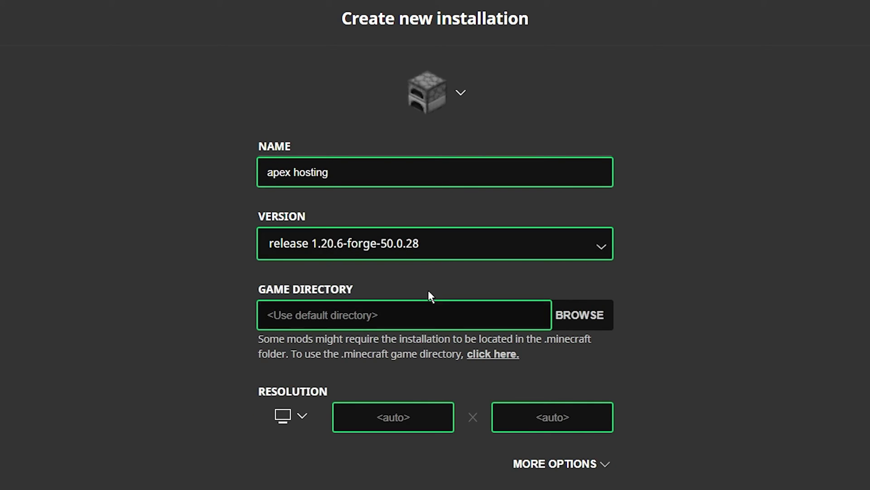
click(809, 455)
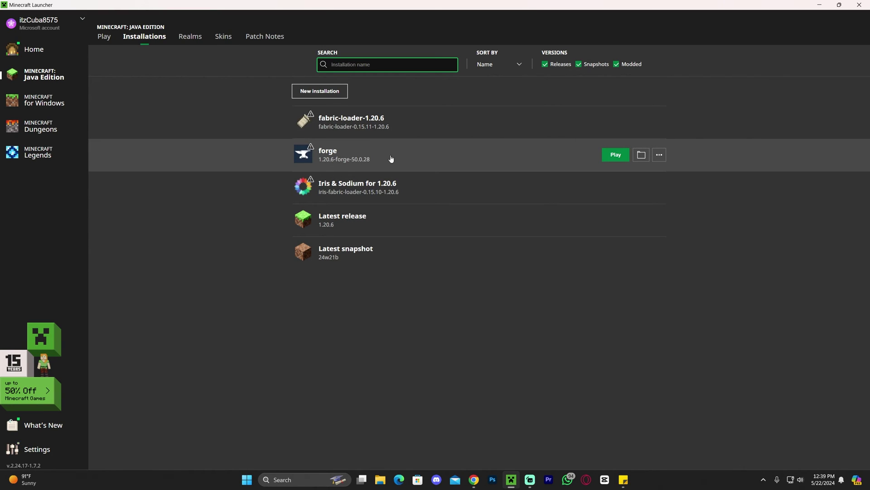
Open the forge installation's .minecraft folder and delete the existing mods folder
click(641, 156)
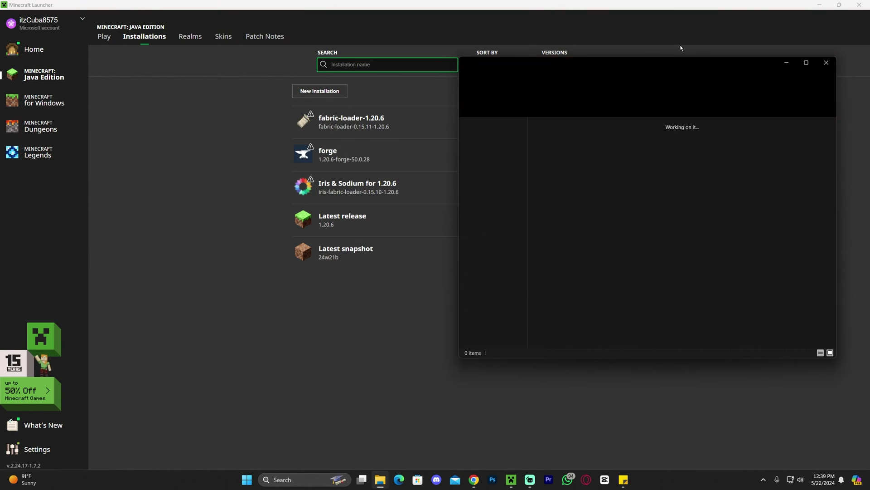
drag(721, 65, 448, 2)
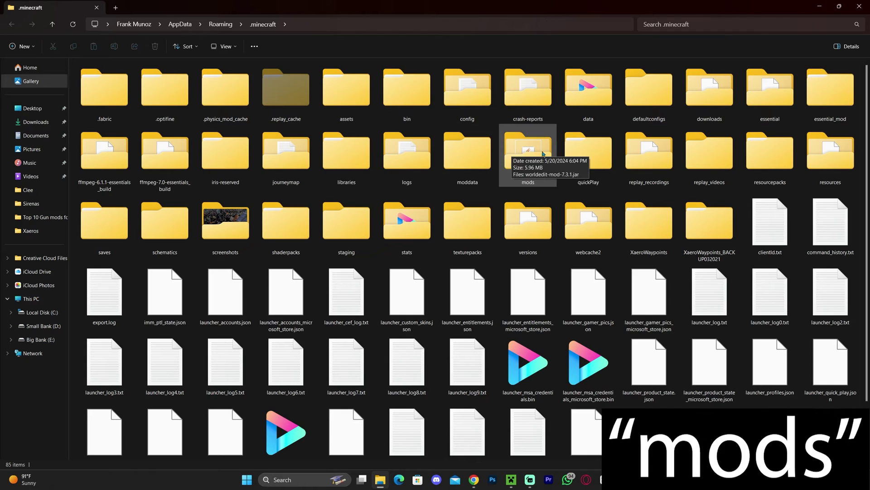
click(526, 179)
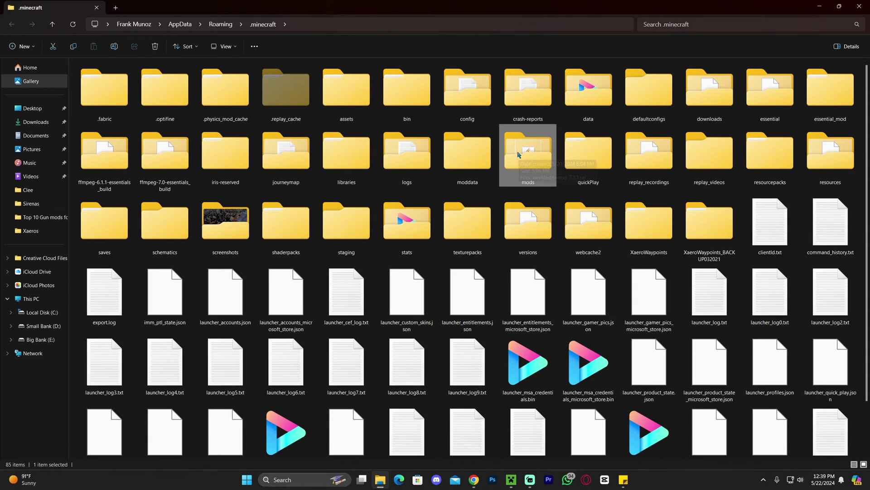
key(Delete)
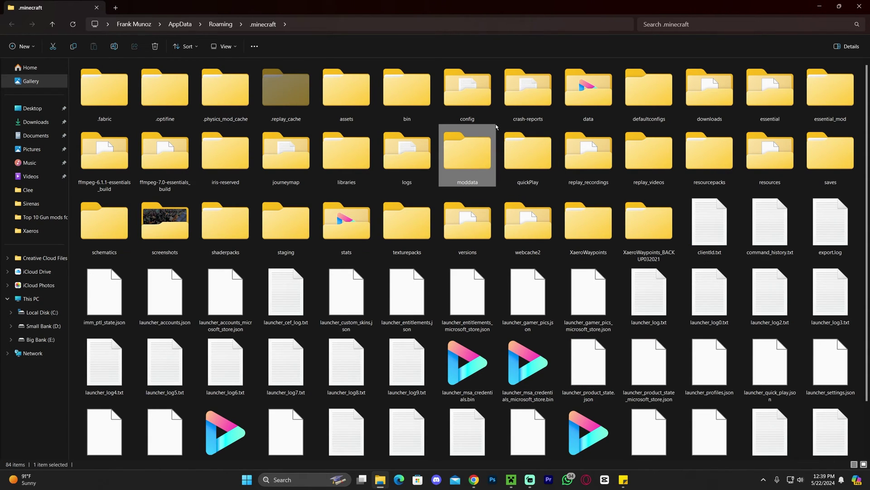
Create a new folder named mods inside the .minecraft folder
click(437, 126)
right_click(437, 126)
mouse_move(494, 193)
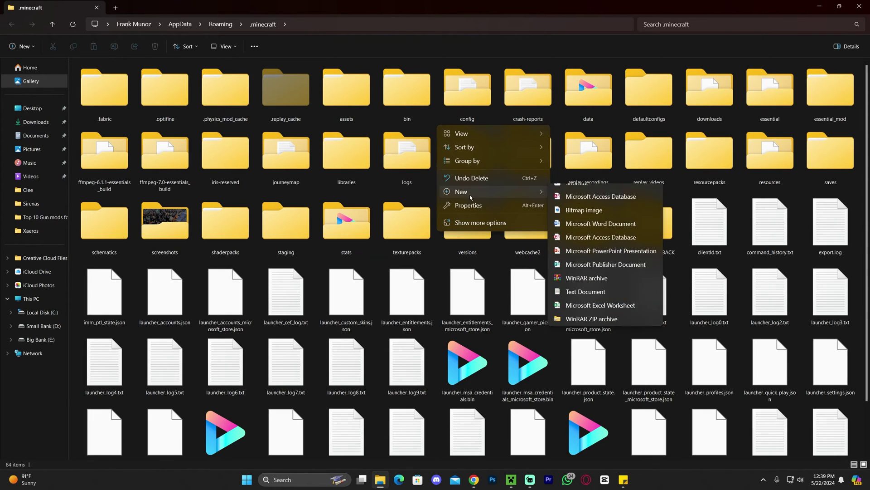
click(588, 195)
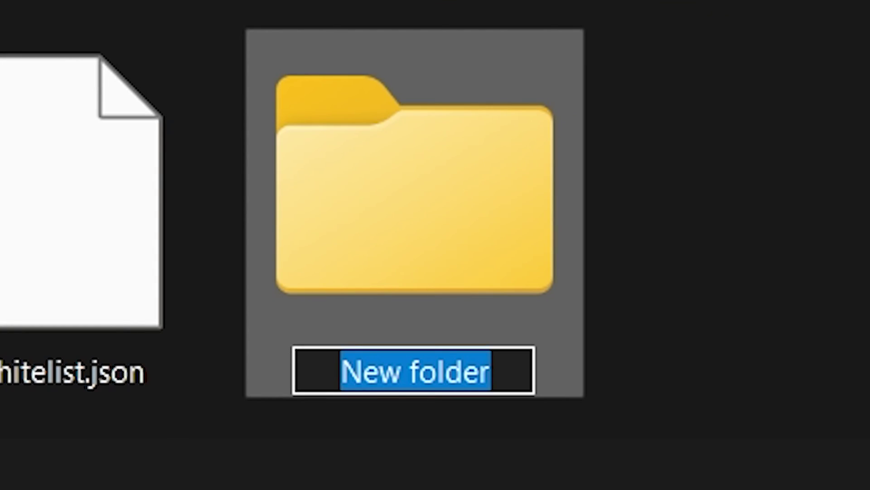
text(mods)
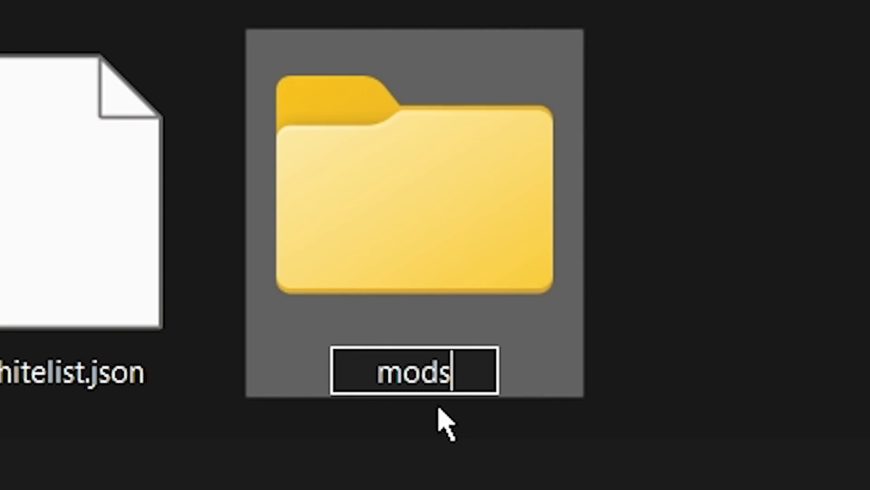
key(Return)
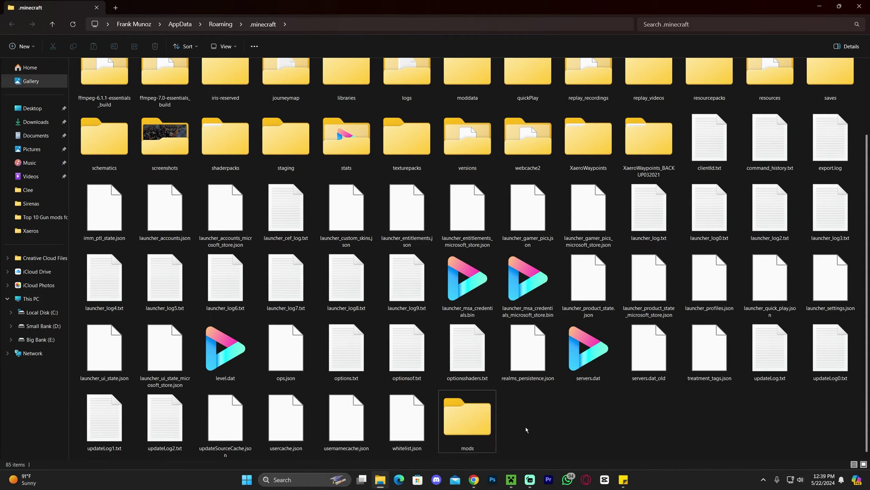
Move the Full Brightness Toggle and Collective mod files from the desktop into the new mods folder and close its window
click(470, 435)
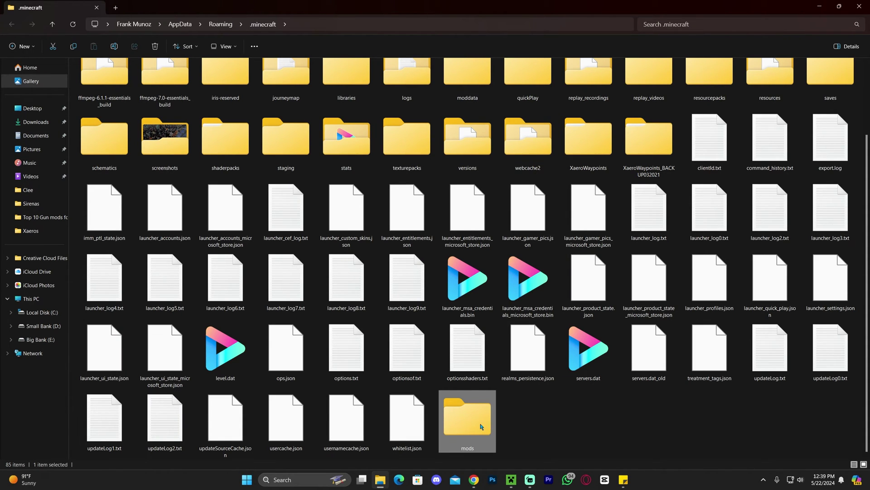
double_click(480, 424)
click(839, 6)
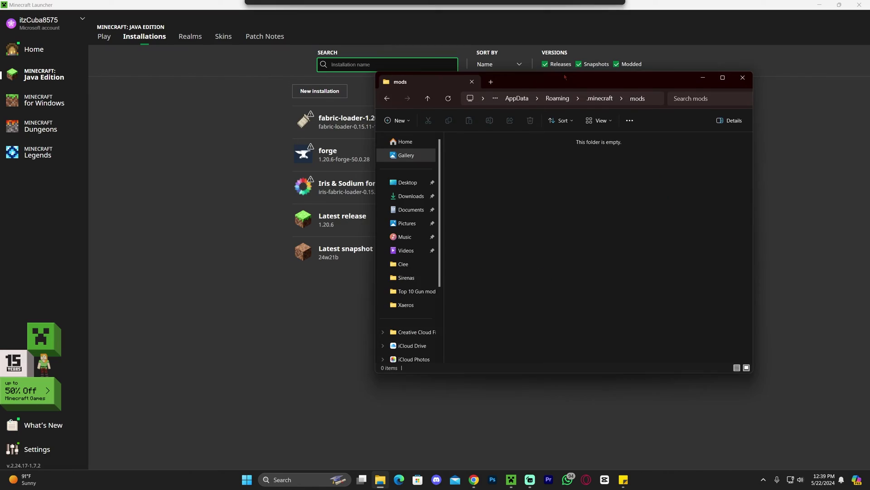
click(819, 5)
drag(560, 96, 554, 88)
drag(260, 159, 137, 284)
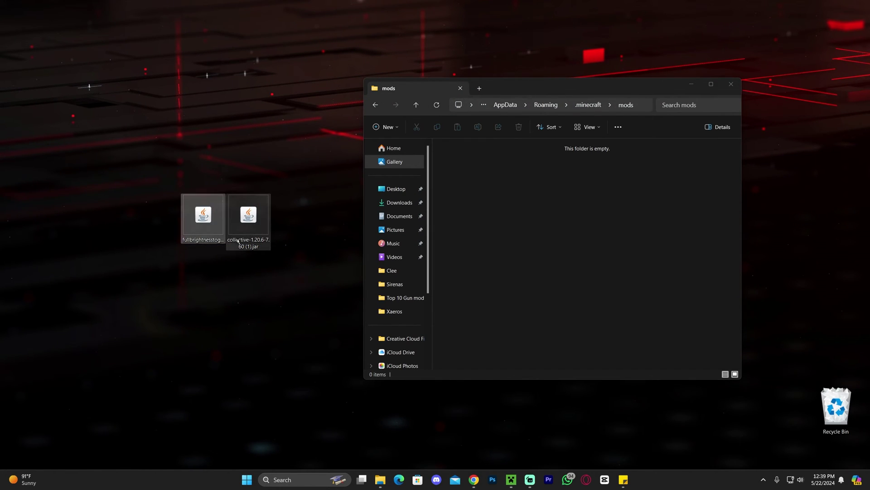
drag(236, 236, 544, 197)
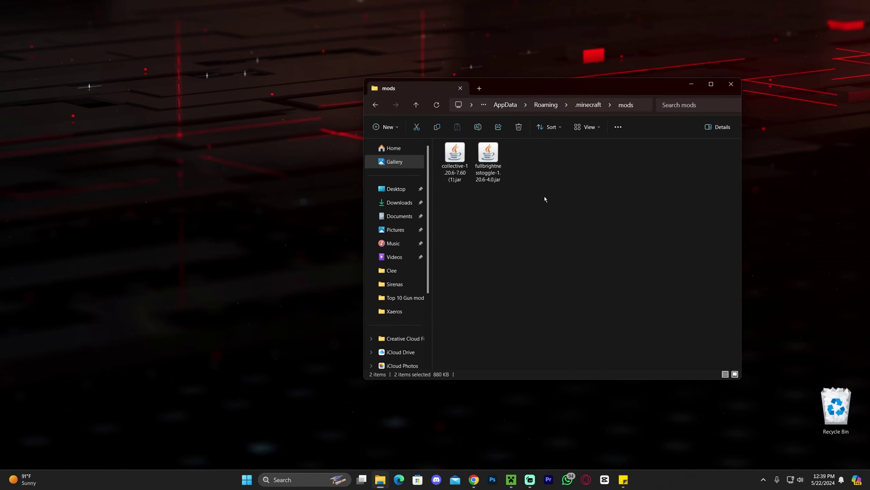
click(731, 85)
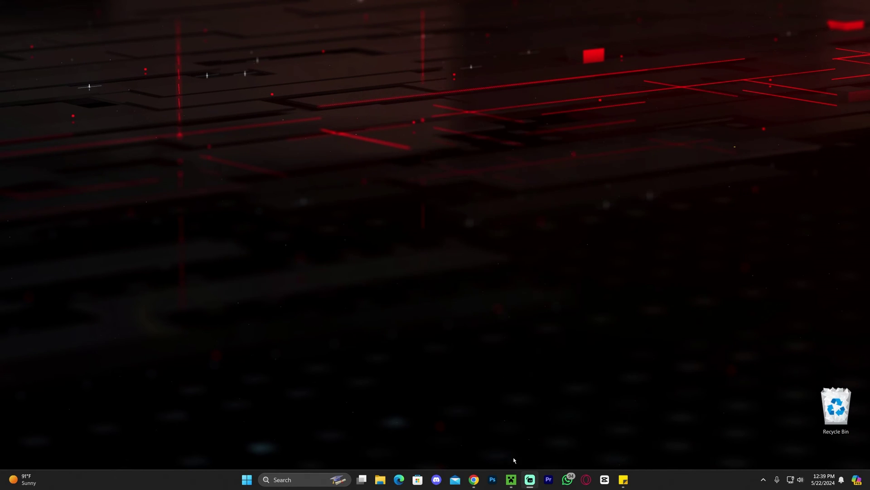
Switch to Minecraft Launcher and launch the forge installation, accepting the modified-installation risks without being warned again
click(512, 479)
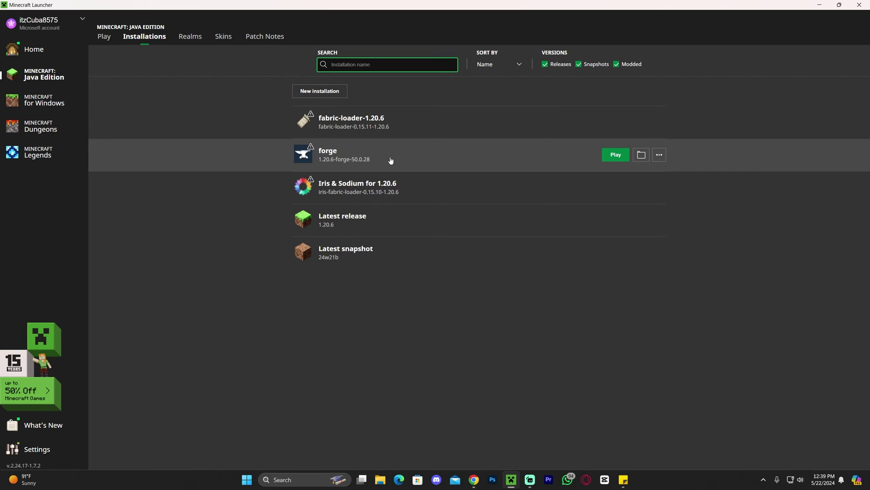
click(607, 157)
click(446, 258)
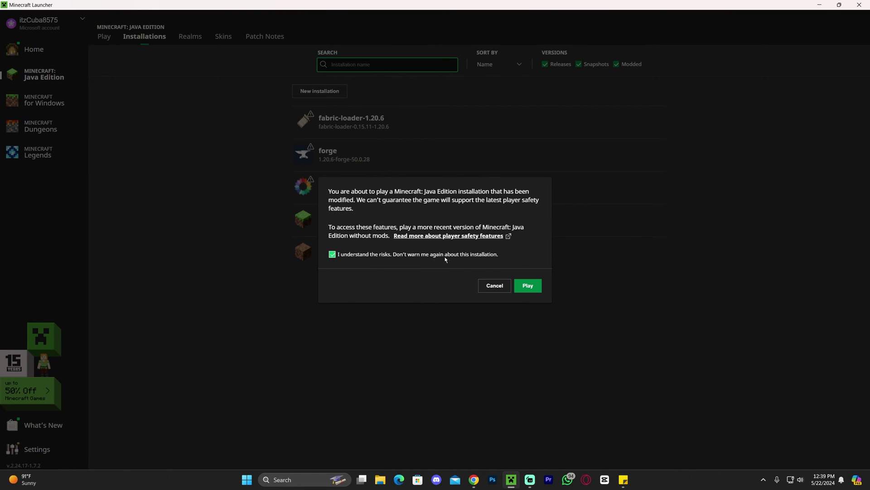
click(528, 288)
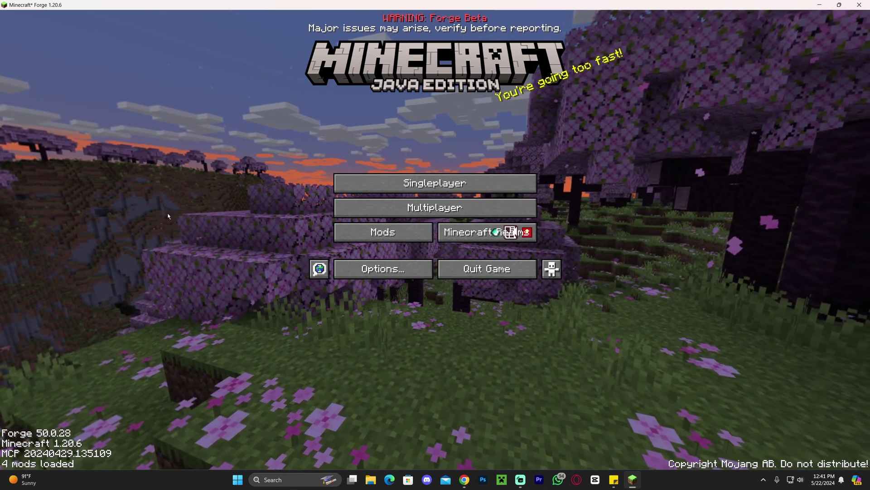
Load the singleplayer world New World (10) and remove all active effects with /effect clear
click(356, 183)
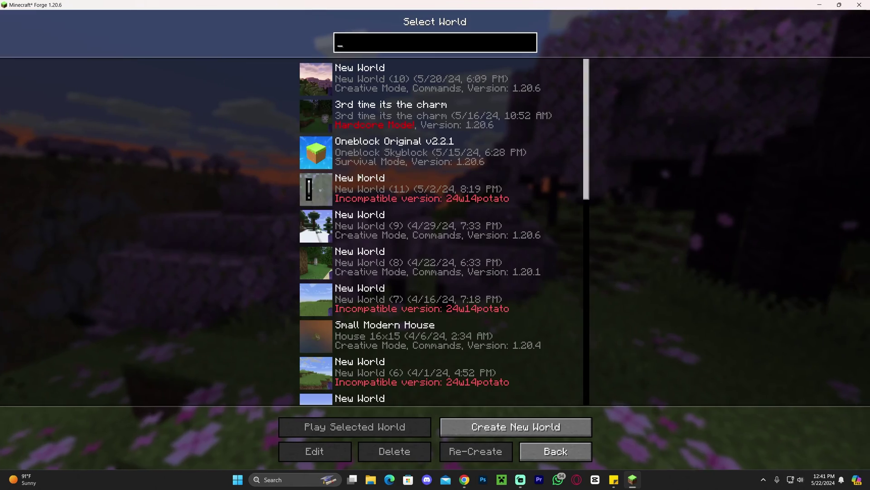
click(318, 77)
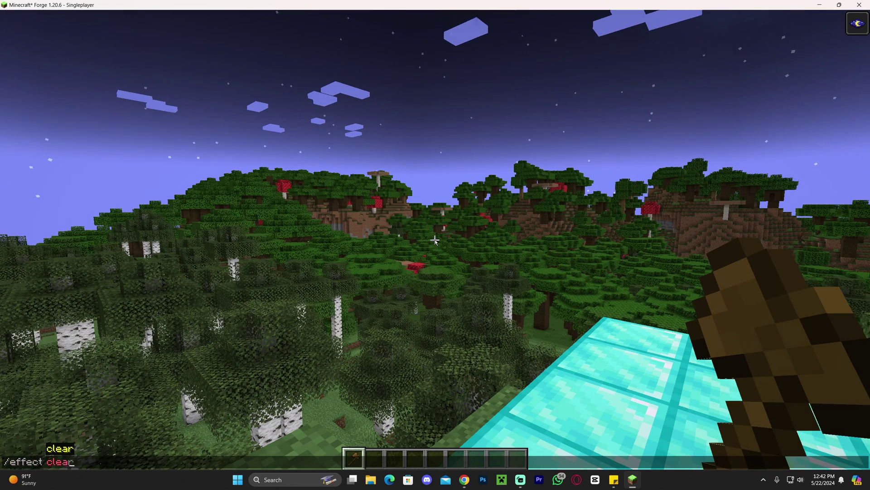
key(Return)
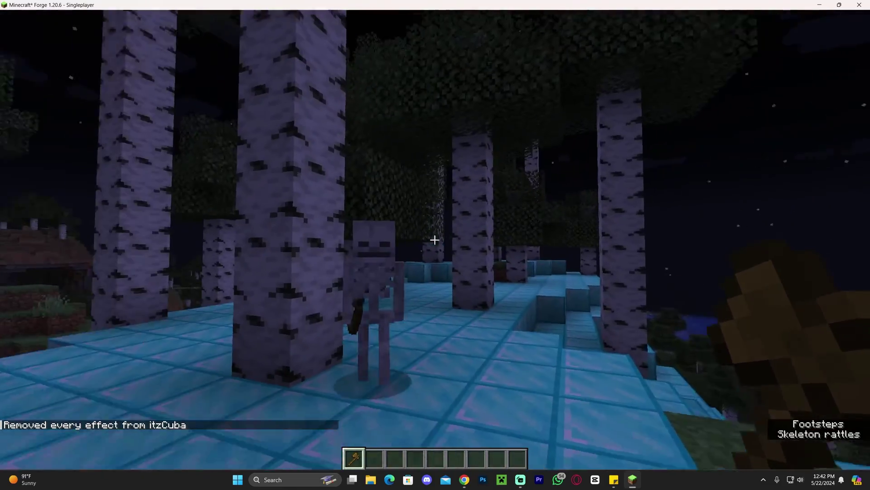
Hit the skeleton on the diamond platform, view the character from the front in third person, and return to first person
click(435, 240)
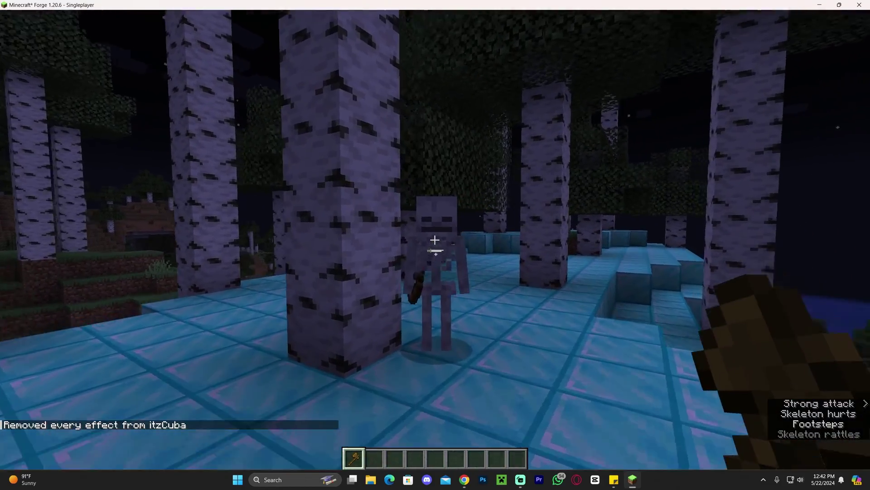
key(F5)
key(F5)
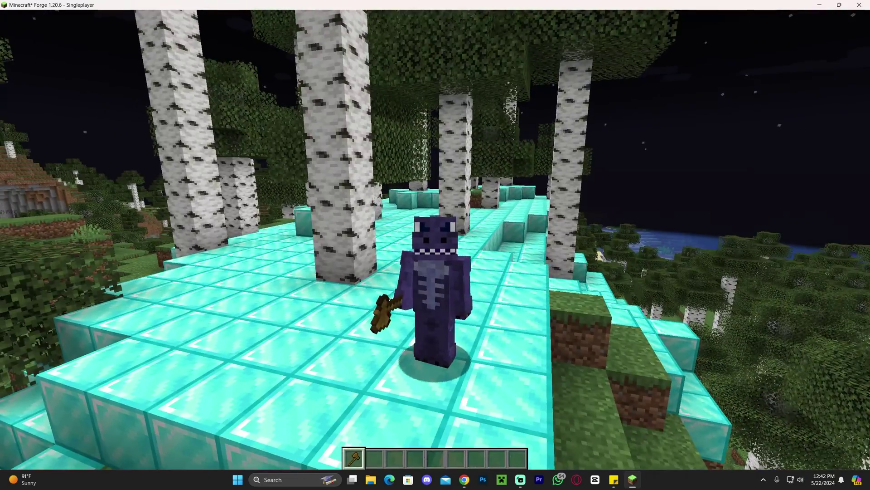
key(F5)
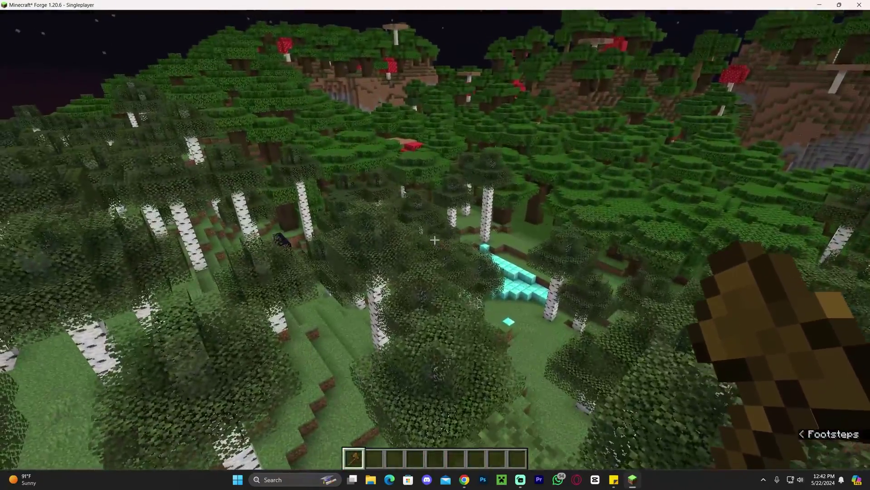
Change the game mode to Spectator and fly underground to examine the exposed ores
key(Escape)
click(388, 215)
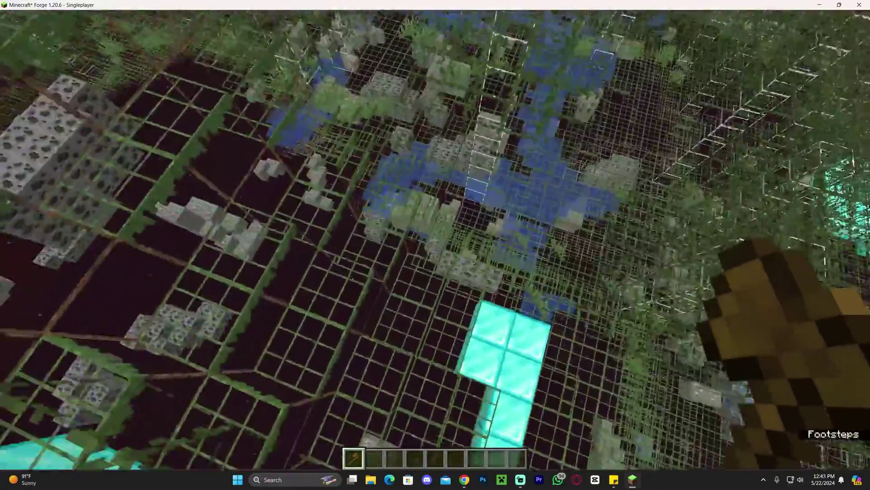
key(F3+n)
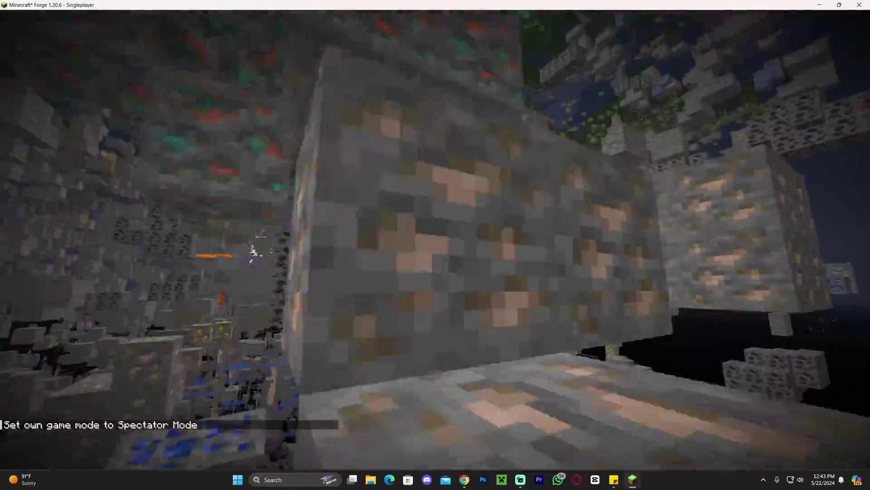
key(w)
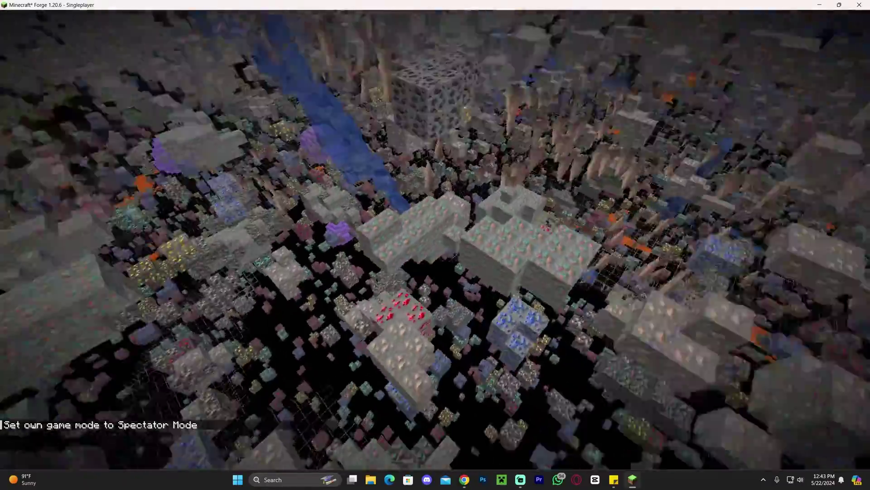
key(w)
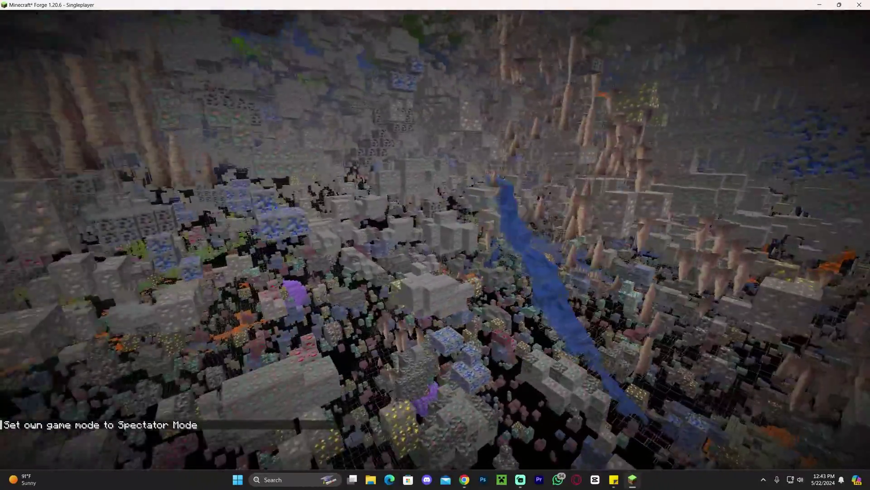
Change the game mode back to Creative and look around the forest from above the treetops
key(F3+n)
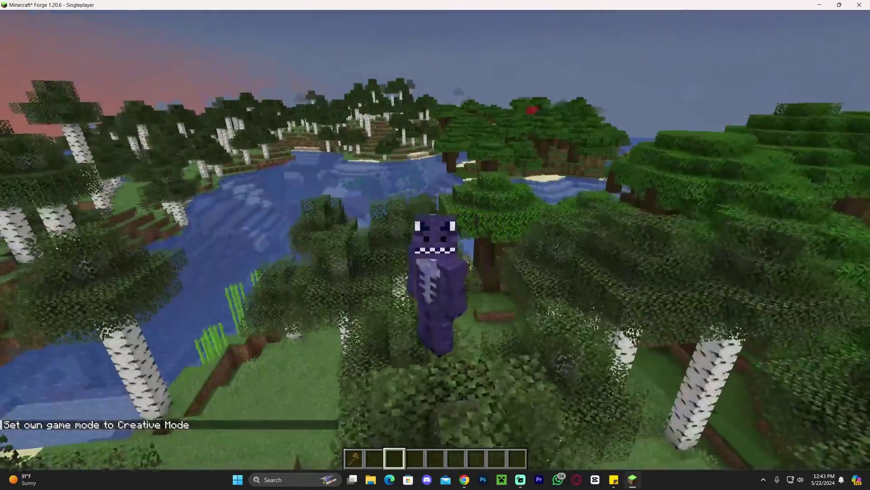
key(w)
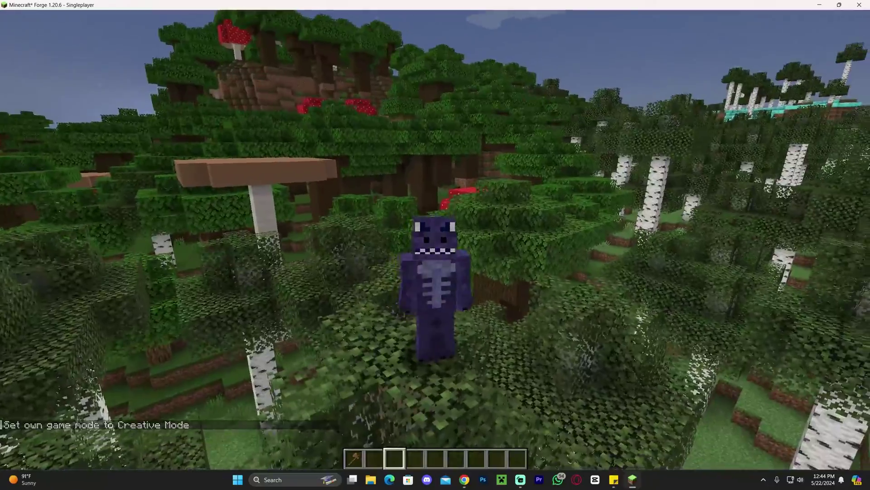
click(435, 239)
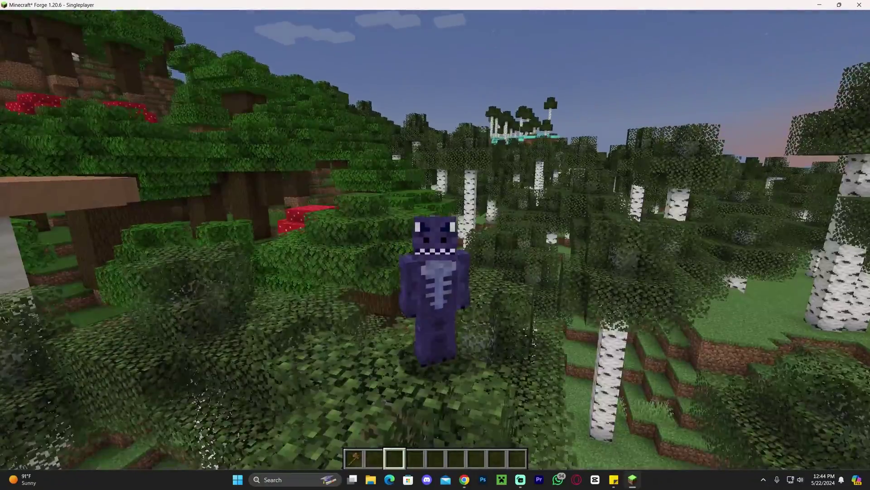